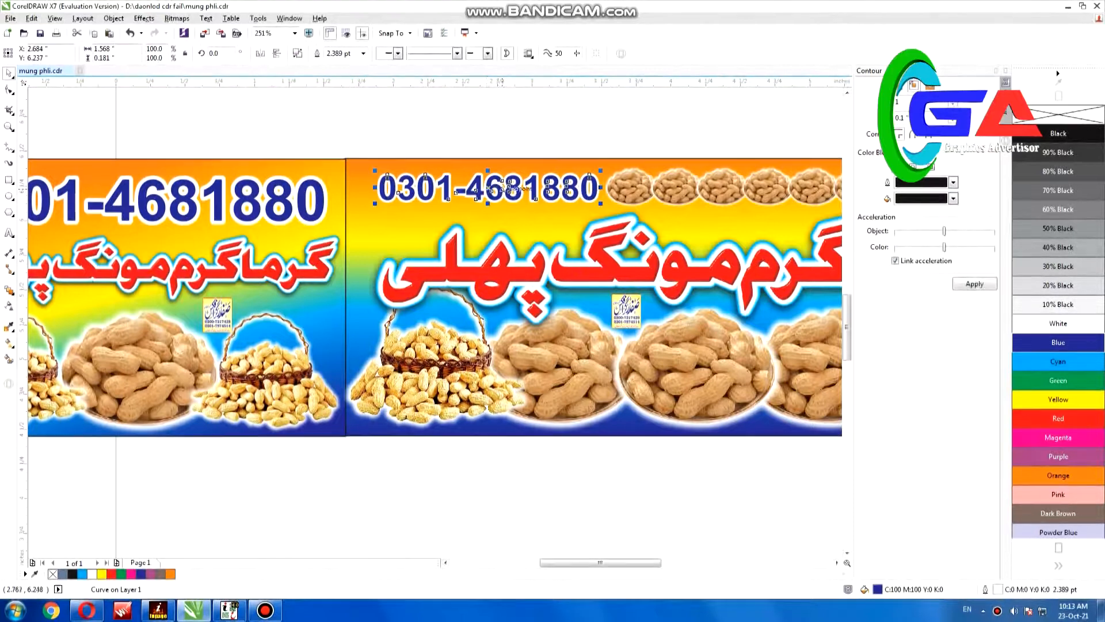
Step: Try moving the middle panel's headline and the basket near its phone number end downward, undoing each move
click(585, 370)
click(695, 369)
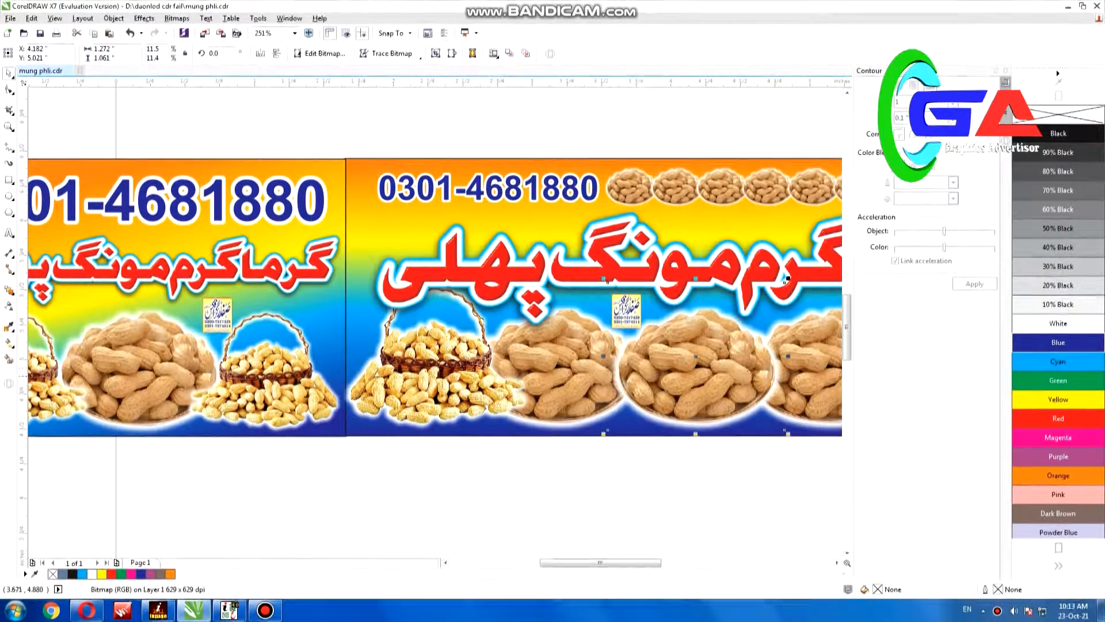
click(434, 374)
drag(293, 497, 581, 221)
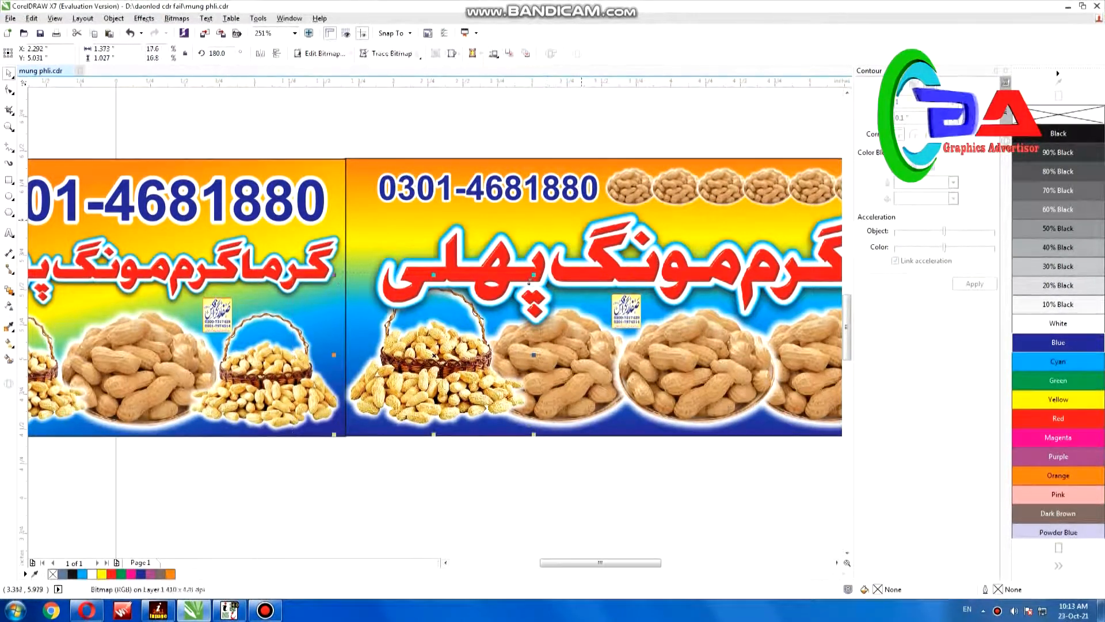
drag(544, 272, 544, 449)
key(ctrl+z)
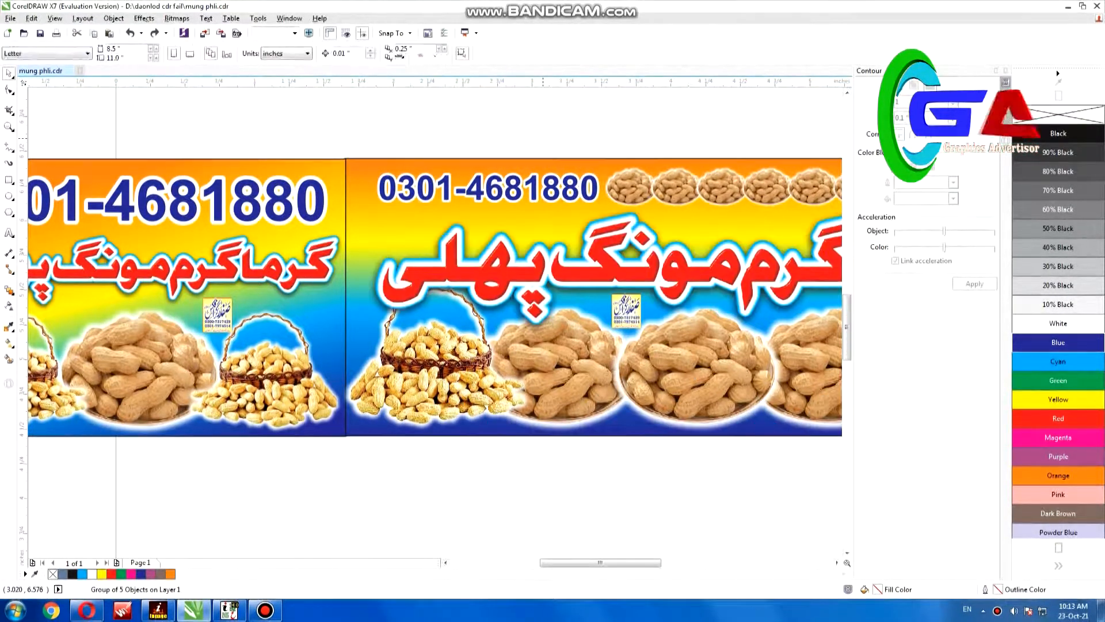
drag(434, 354, 432, 462)
key(ctrl+z)
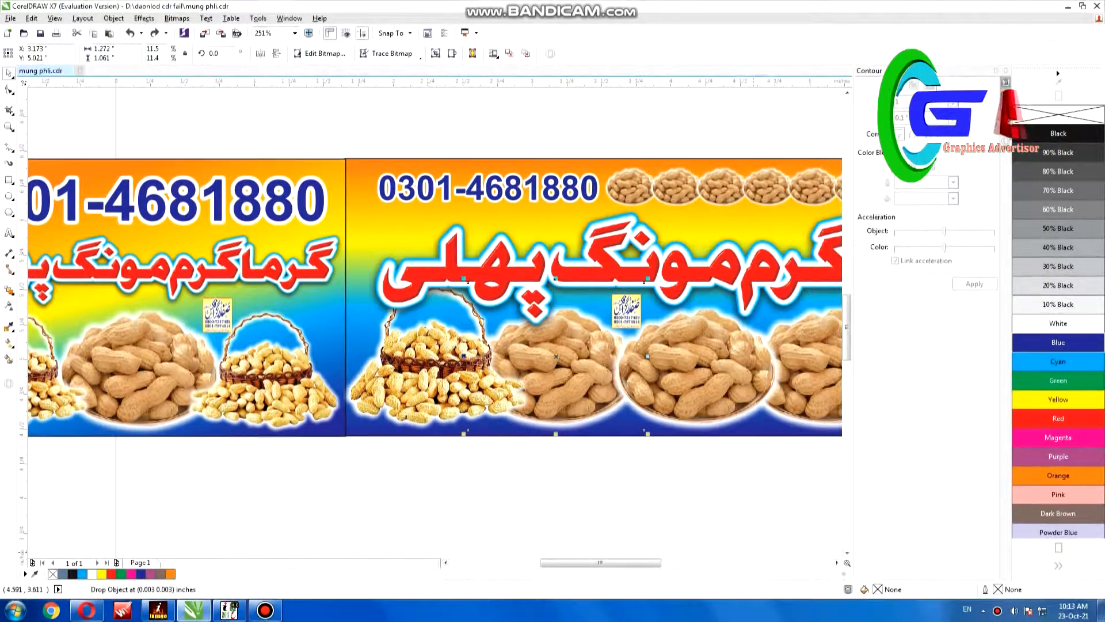
Step: Try moving the middle panel's red headline down over the peanut images, and undo the move
click(837, 563)
click(837, 562)
click(837, 562)
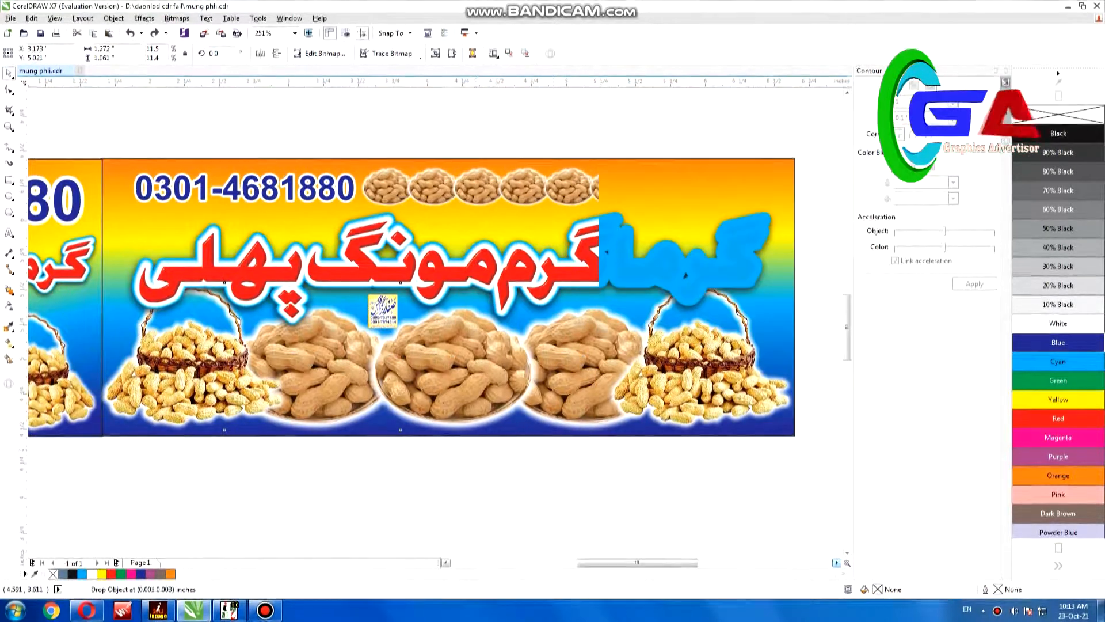
drag(486, 483, 674, 265)
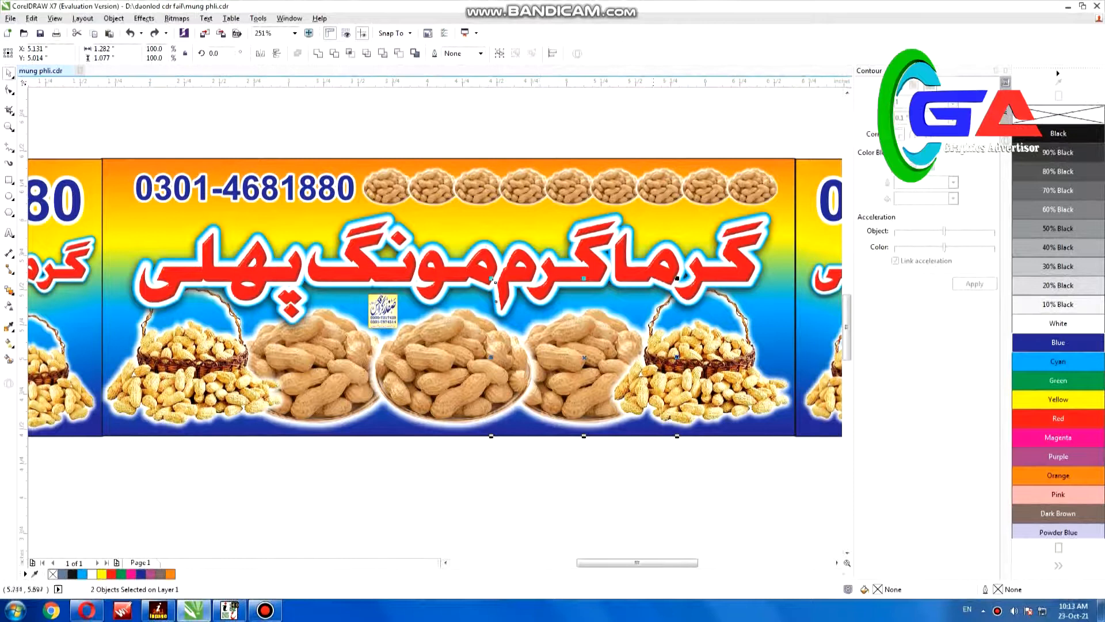
drag(456, 513, 686, 276)
click(595, 327)
drag(595, 327, 592, 384)
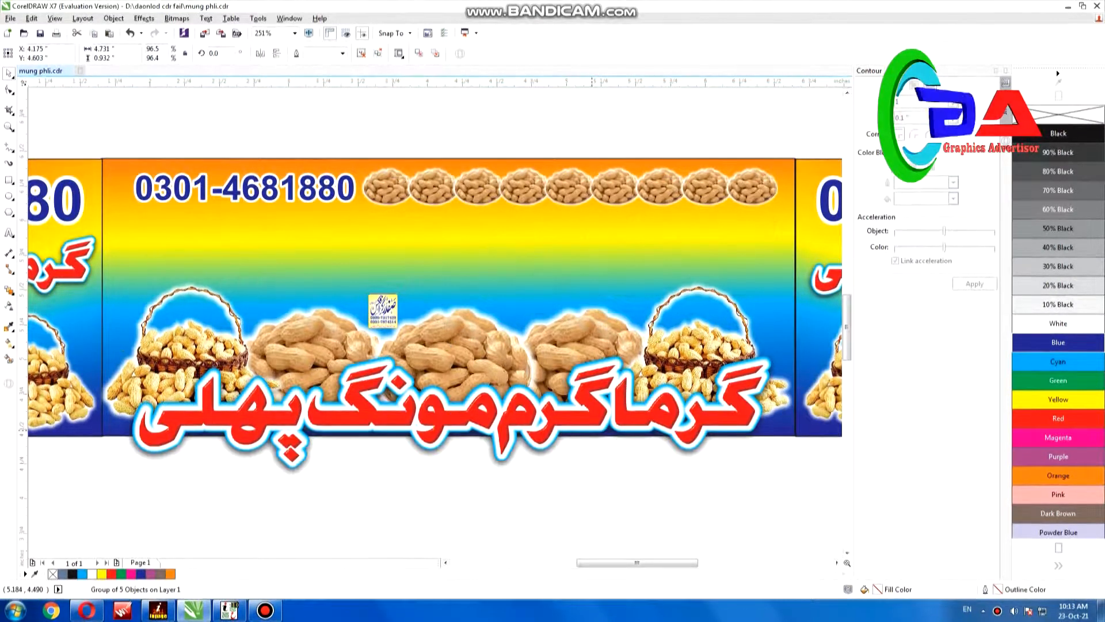
key(ctrl+z)
key(Escape)
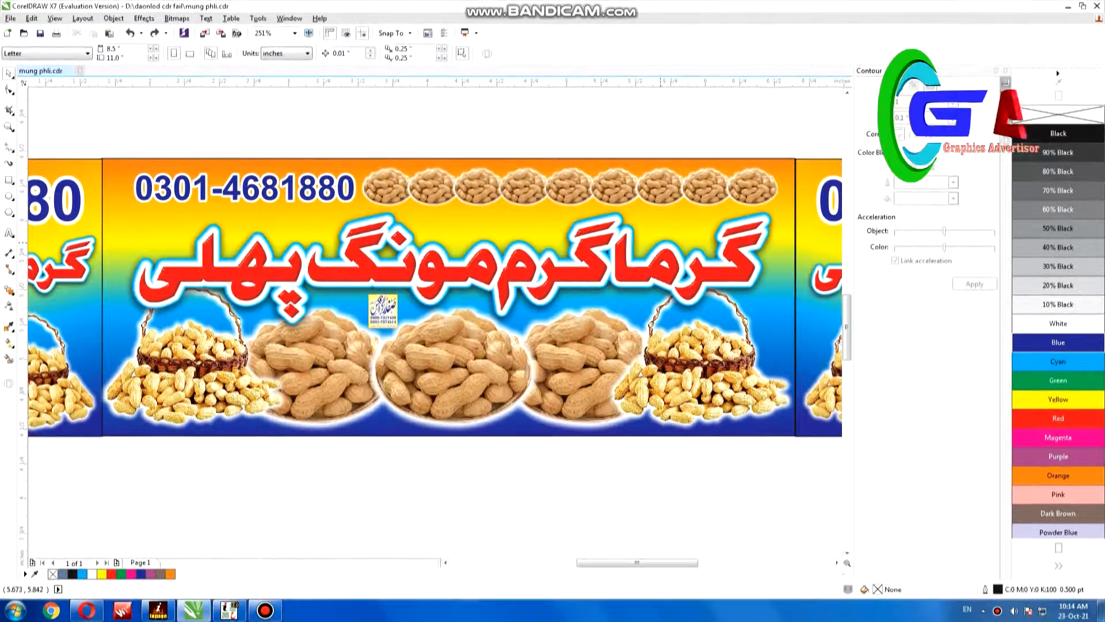
Step: Try moving the middle panel's right basket and its glow off the banner, and undo the move
drag(541, 500, 802, 222)
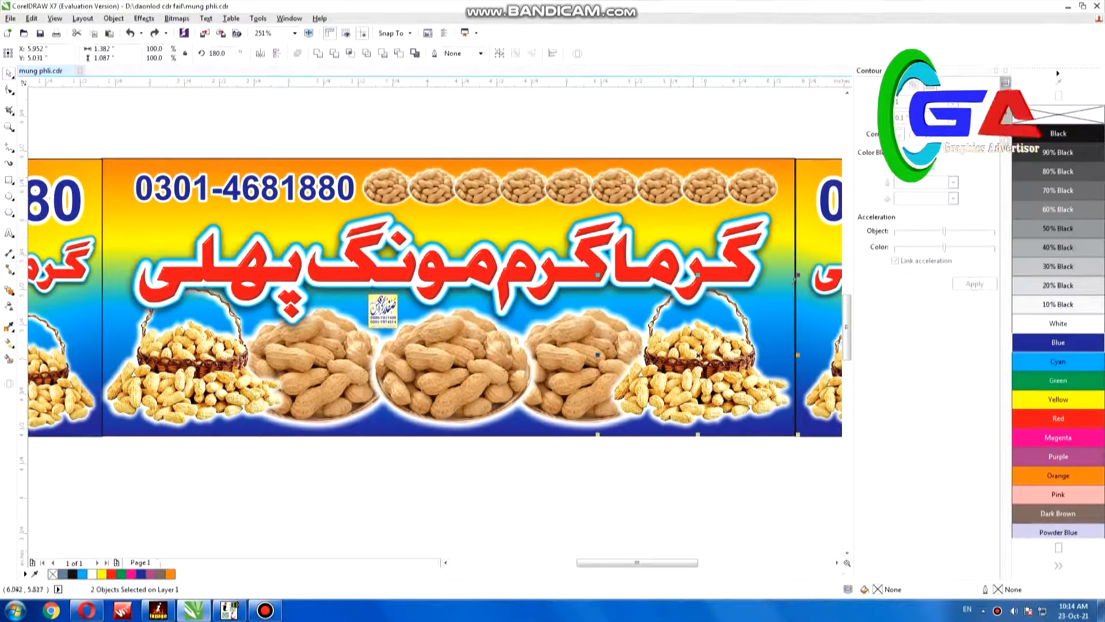
drag(703, 355, 493, 504)
key(ctrl+z)
key(Escape)
Step: Try moving the peanut bowl beside the middle panel's right basket below the banner, and undo the move
drag(395, 508, 690, 259)
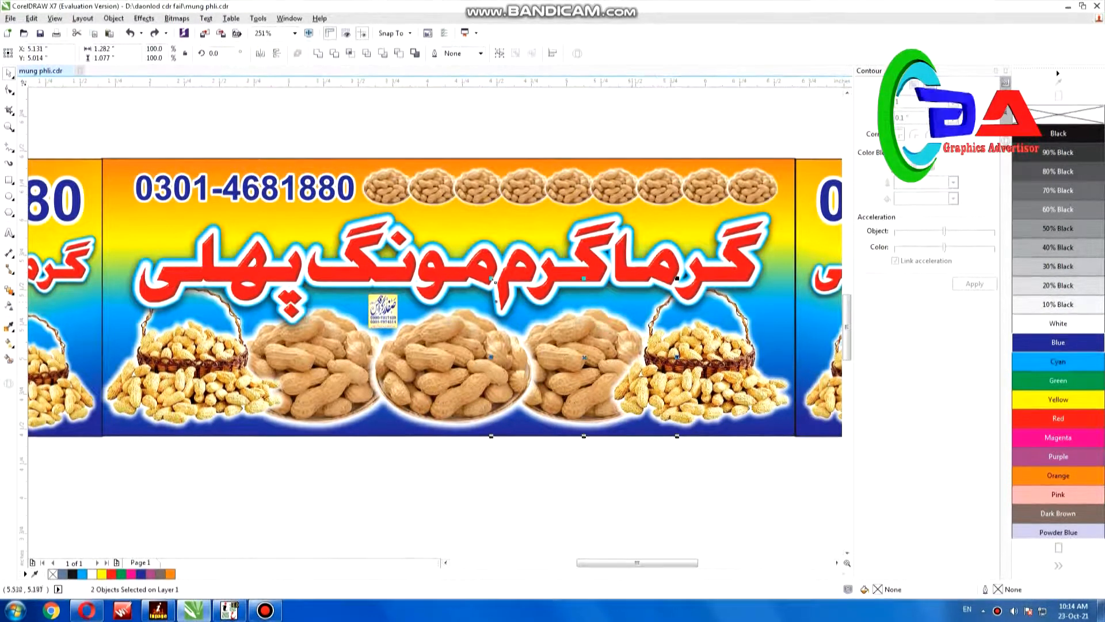
drag(585, 364, 583, 512)
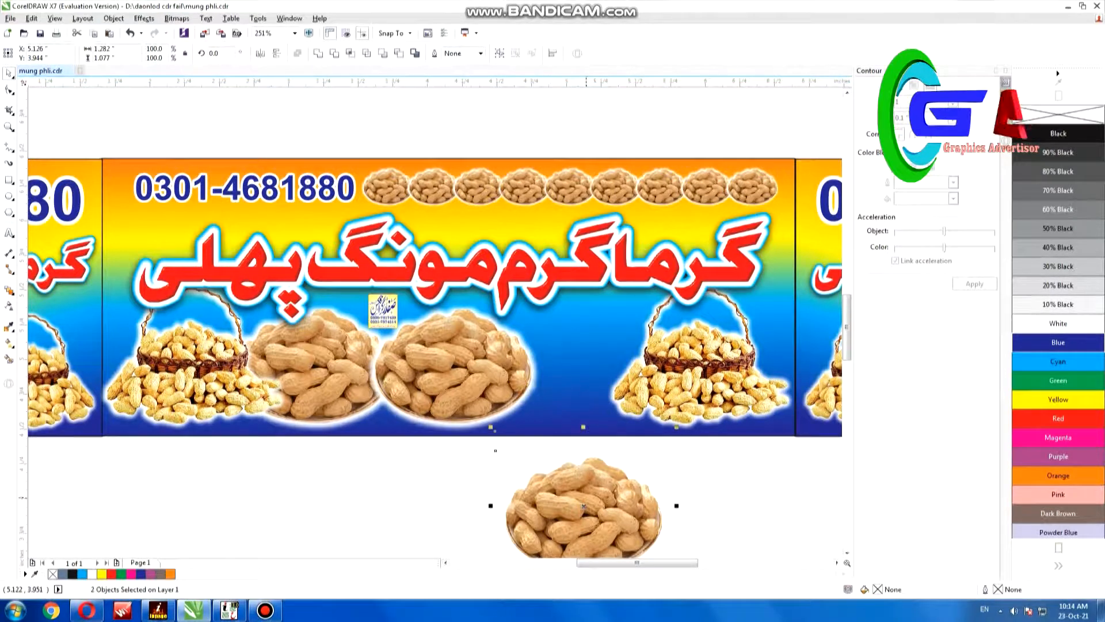
key(ctrl+z)
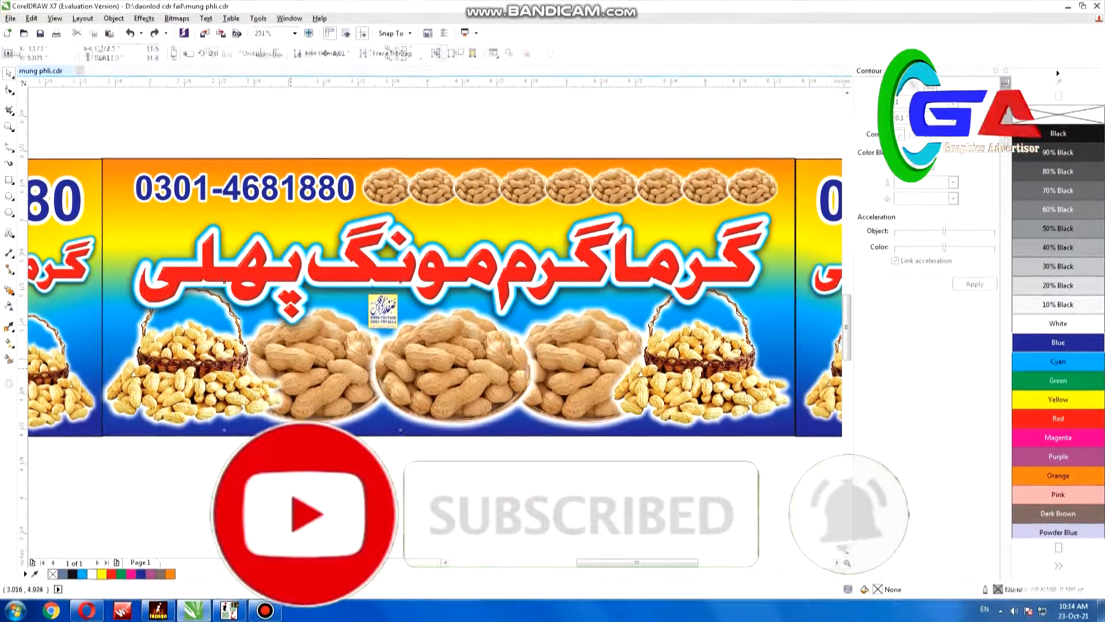
key(Escape)
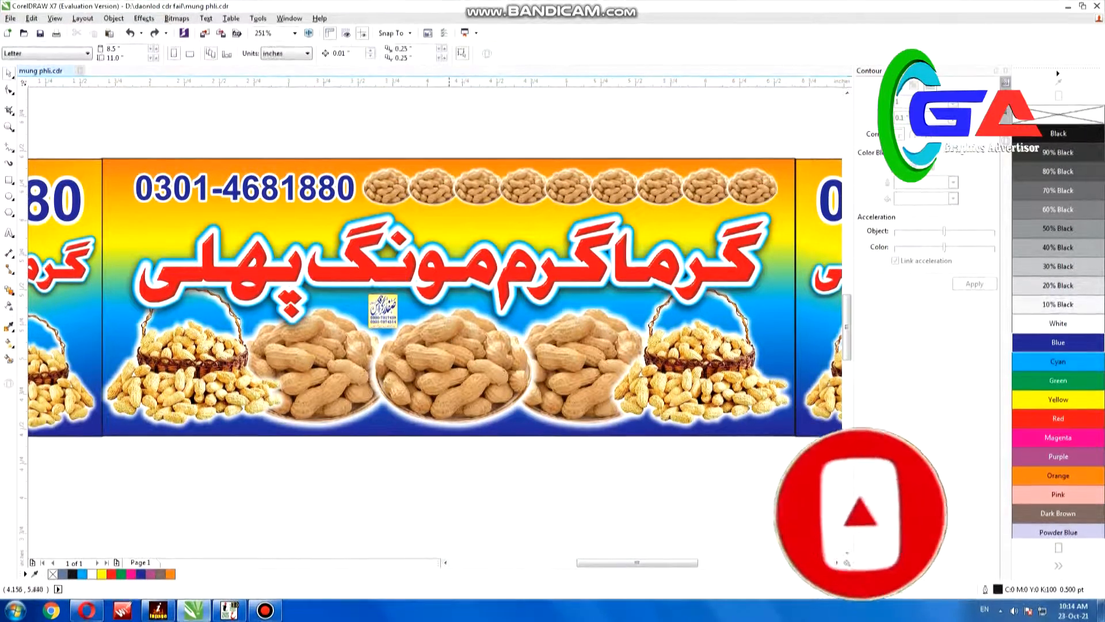
Step: Try moving the middle panel's headline up over the phone number row, undo the move and clear the selection
click(444, 280)
drag(444, 280, 443, 202)
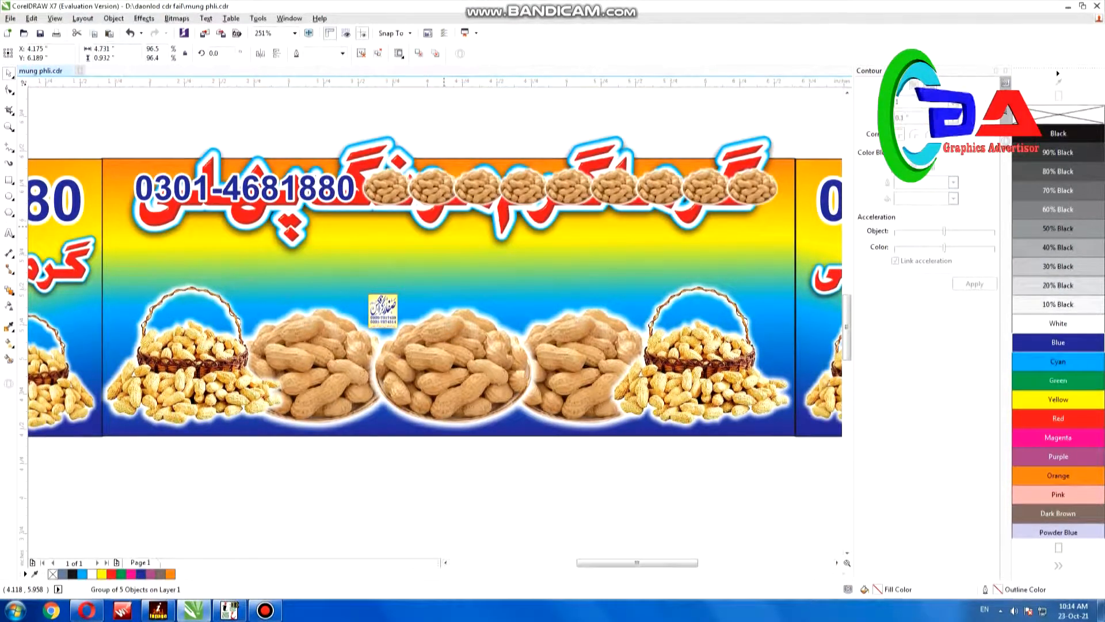
key(ctrl+z)
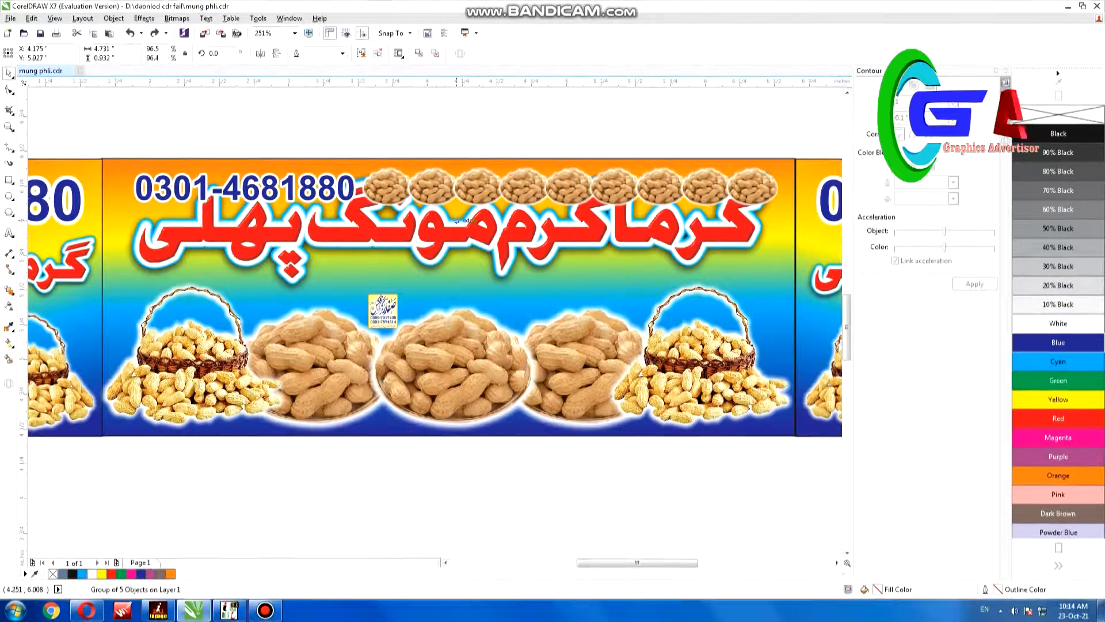
key(ctrl+z)
click(709, 495)
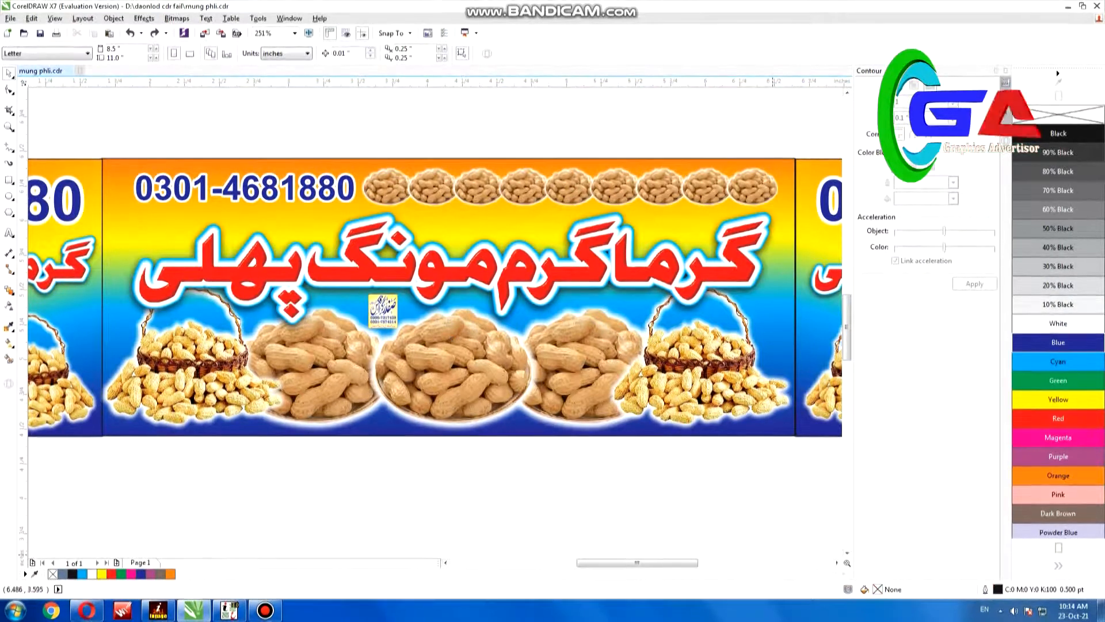
Step: Convert the phone number text on the banner's right panel to curves
click(837, 563)
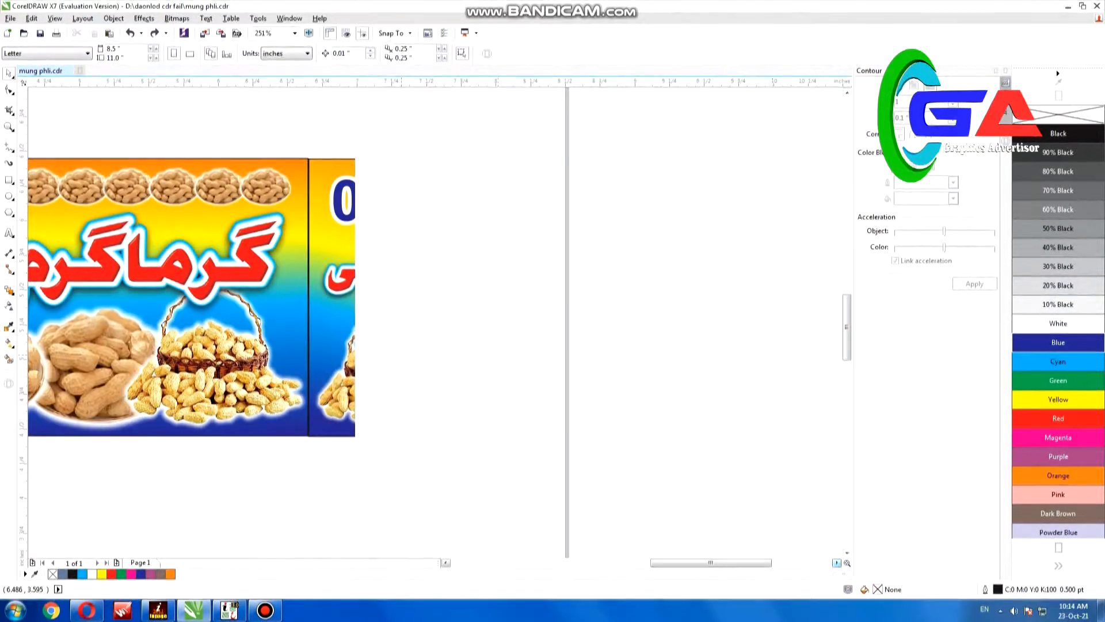
click(517, 335)
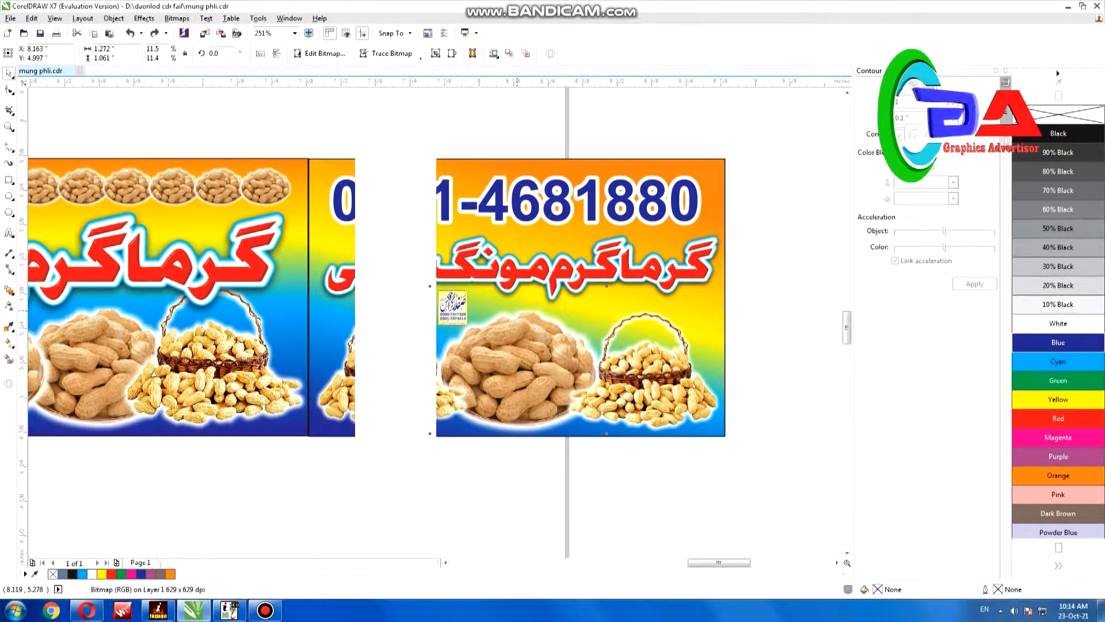
scroll(513, 322, up, 1)
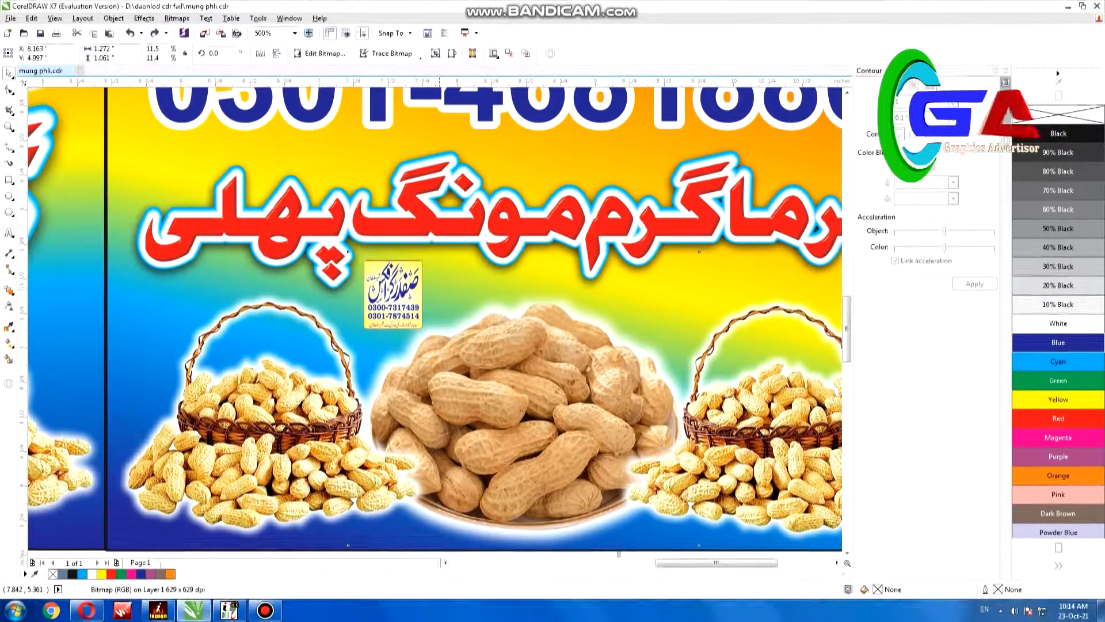
scroll(436, 297, down, 1)
click(466, 183)
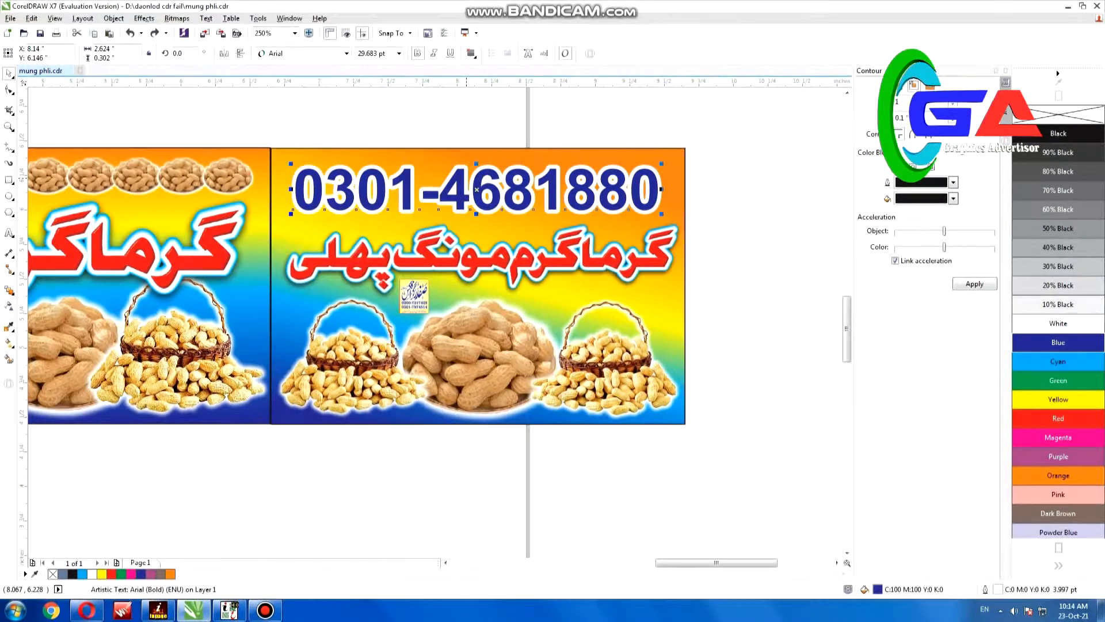
key(ctrl+q)
Step: Examine the right panel's headline, designer stamp, peanut bowl and basket artwork up close
click(553, 248)
drag(750, 195, 334, 340)
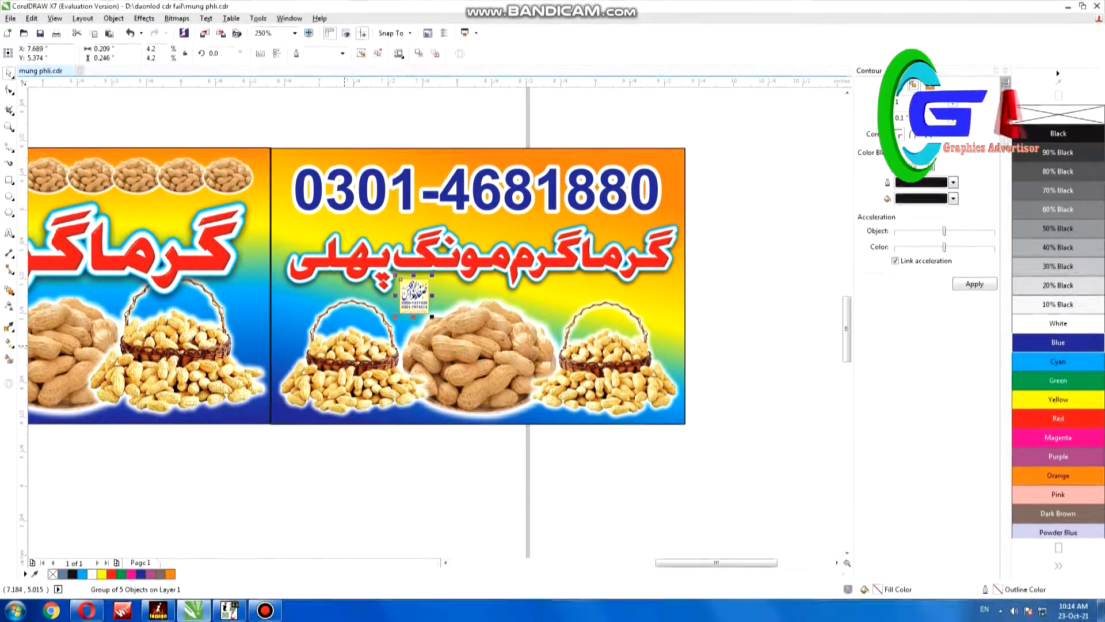
click(623, 254)
drag(766, 168, 263, 314)
key(Escape)
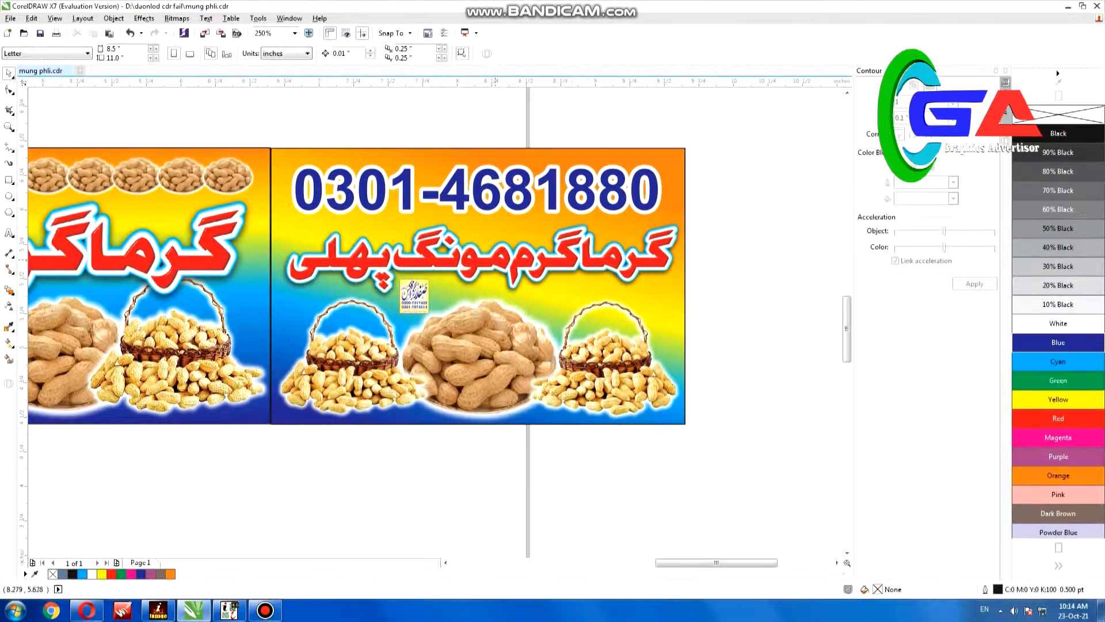
scroll(495, 261, up, 2)
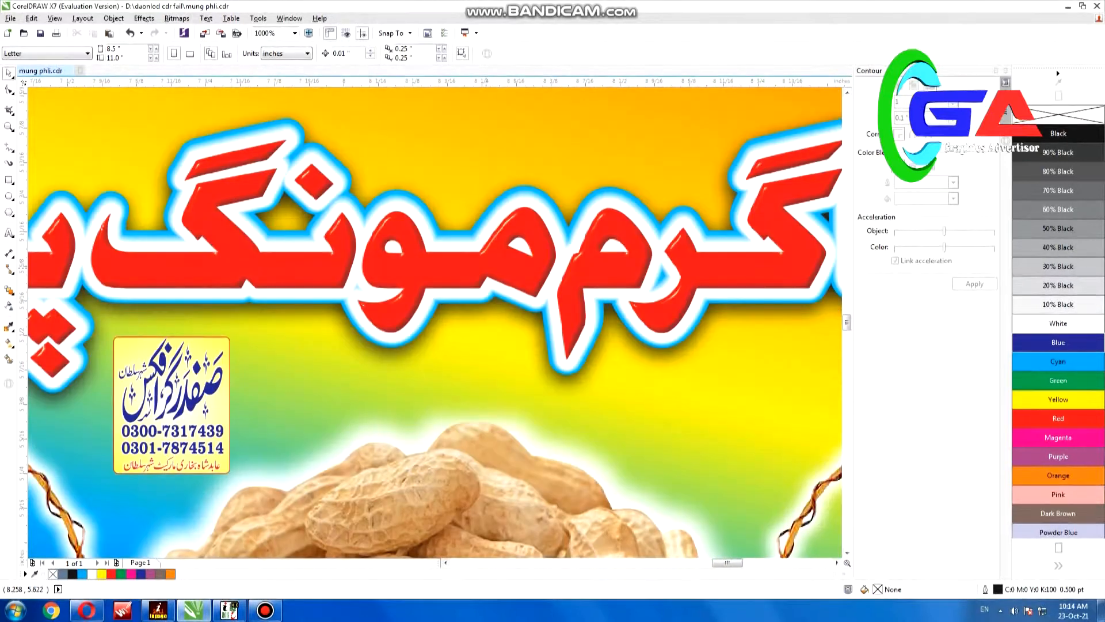
scroll(484, 267, down, 2)
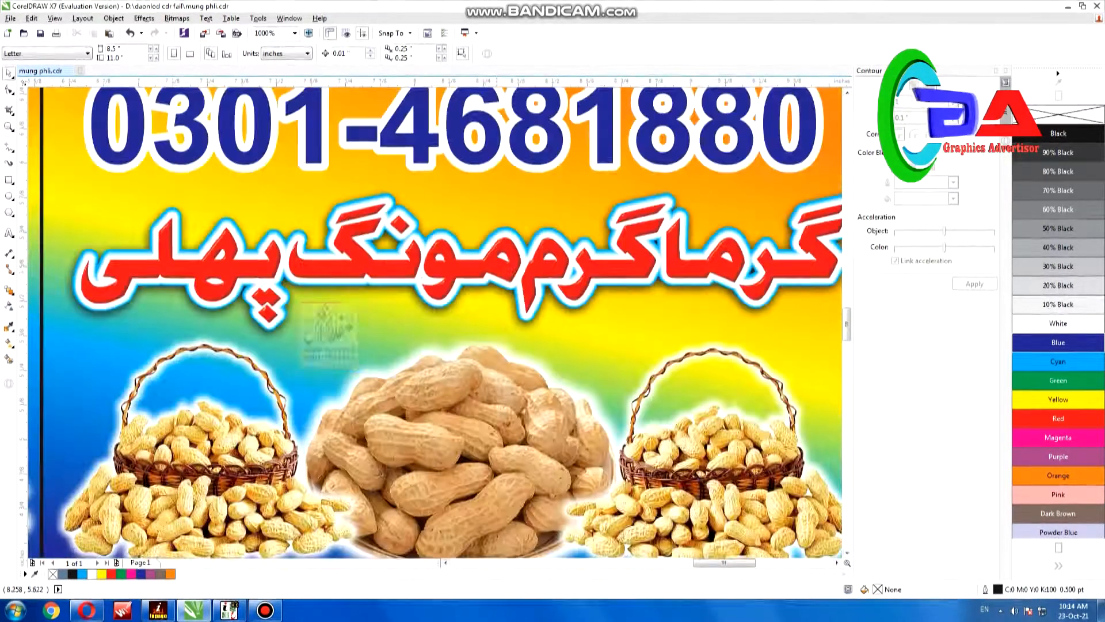
scroll(503, 242, down, 2)
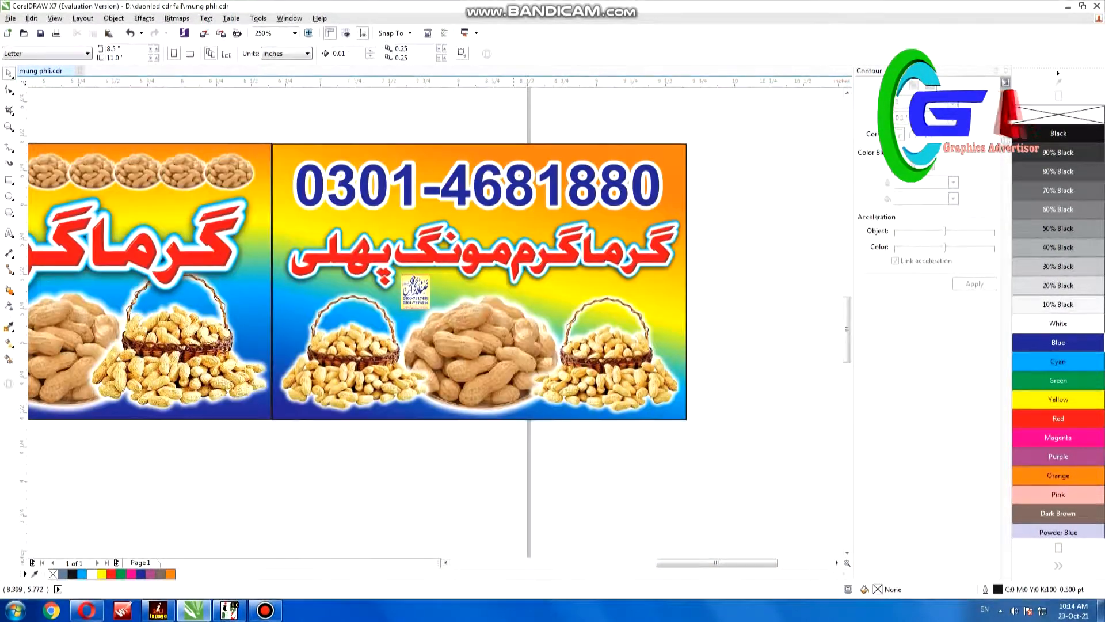
click(616, 354)
scroll(616, 354, up, 4)
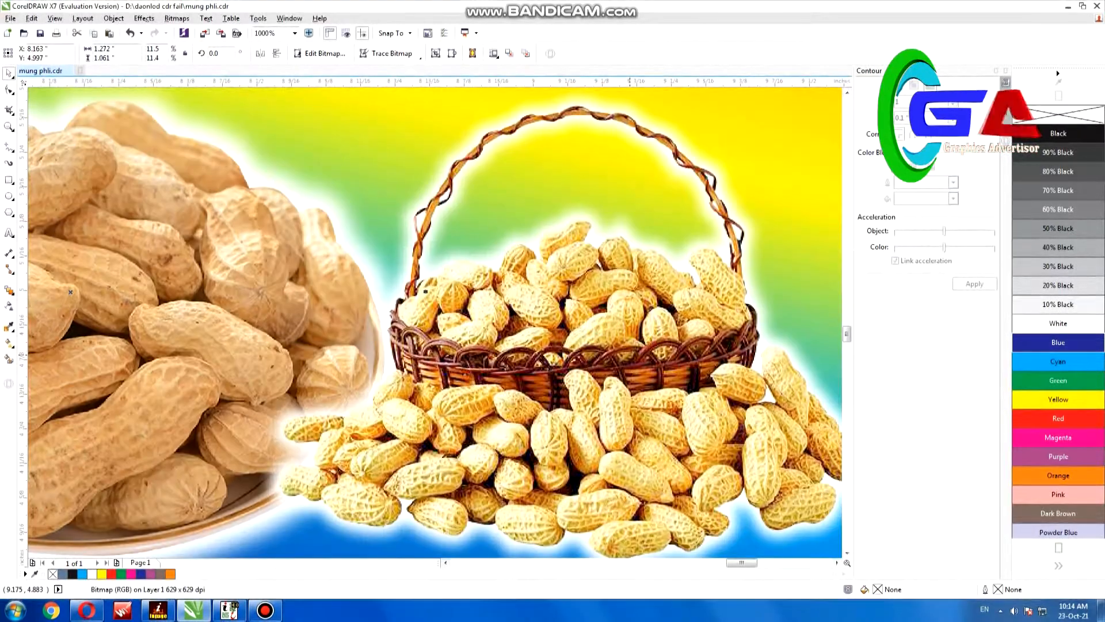
key(F4)
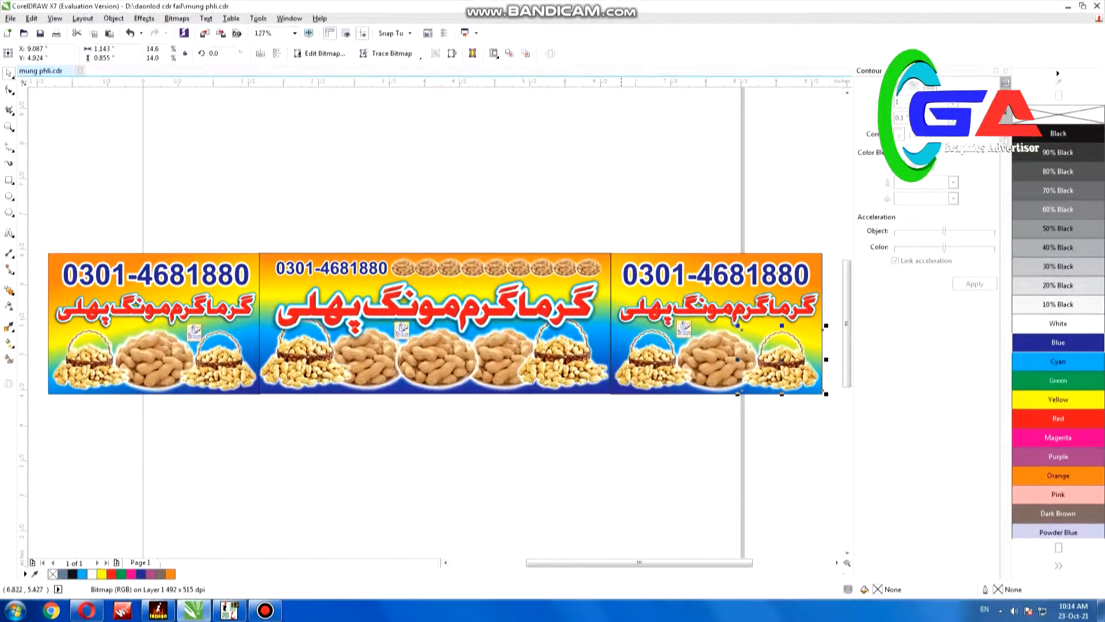
Step: Examine the left panel's layout and its central peanut bowl image up close
click(54, 181)
click(9, 126)
drag(47, 226, 275, 407)
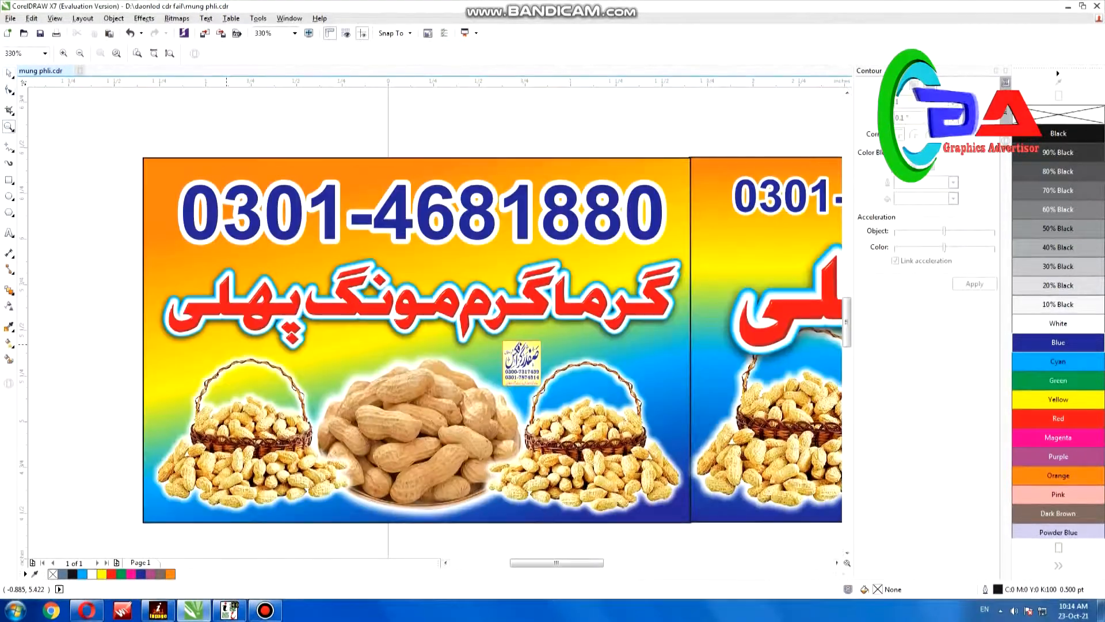
key(space)
click(406, 401)
scroll(406, 401, up, 2)
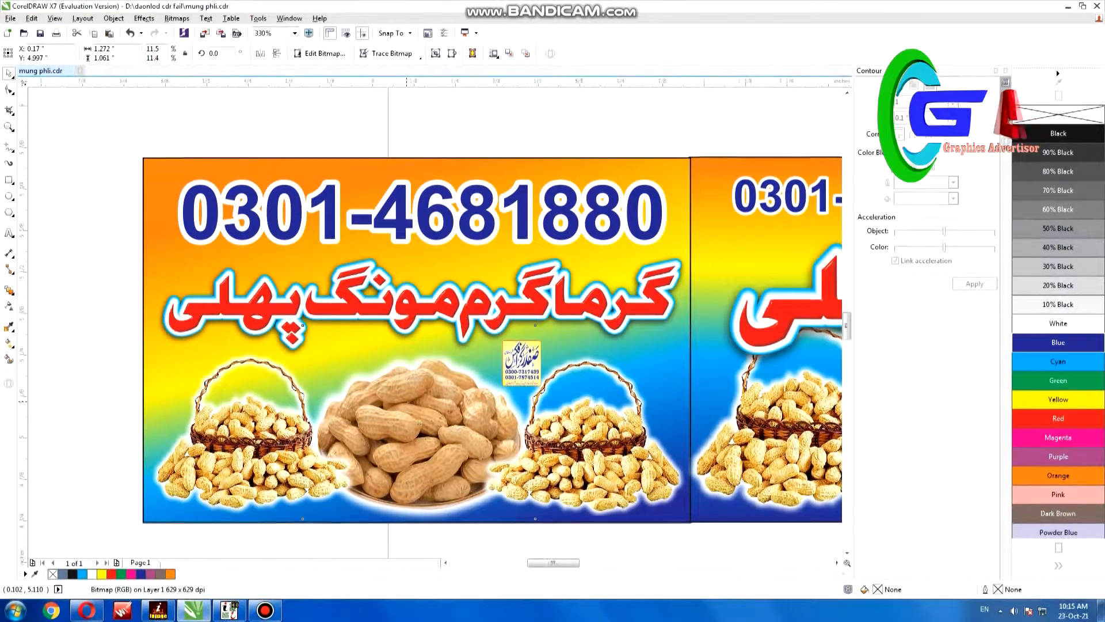
scroll(406, 401, up, 3)
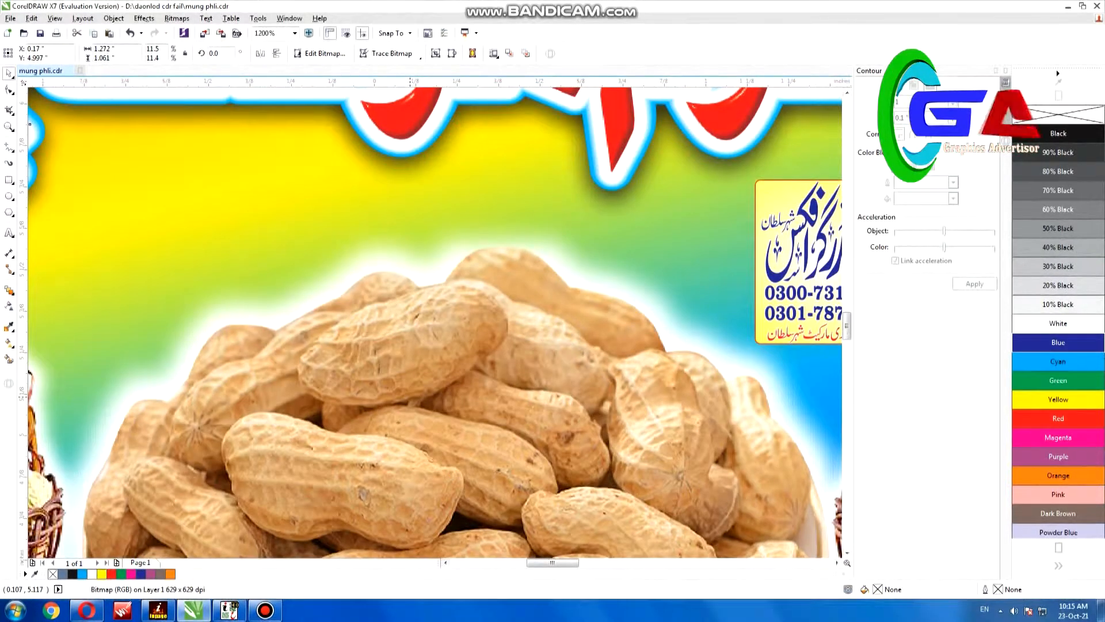
scroll(406, 401, down, 2)
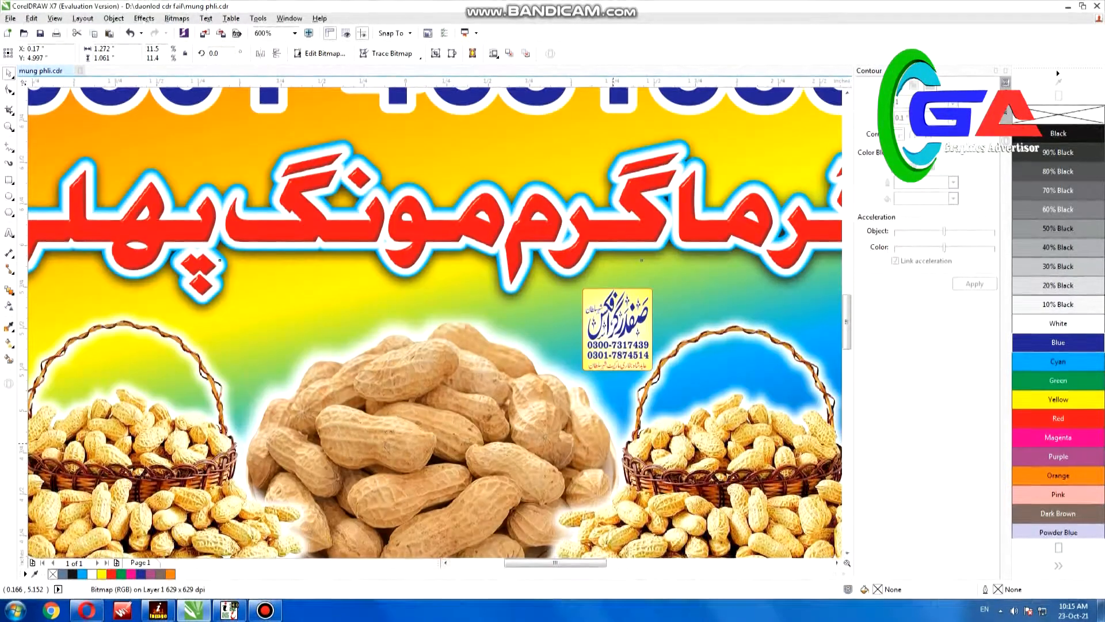
scroll(435, 386, down, 1)
key(Escape)
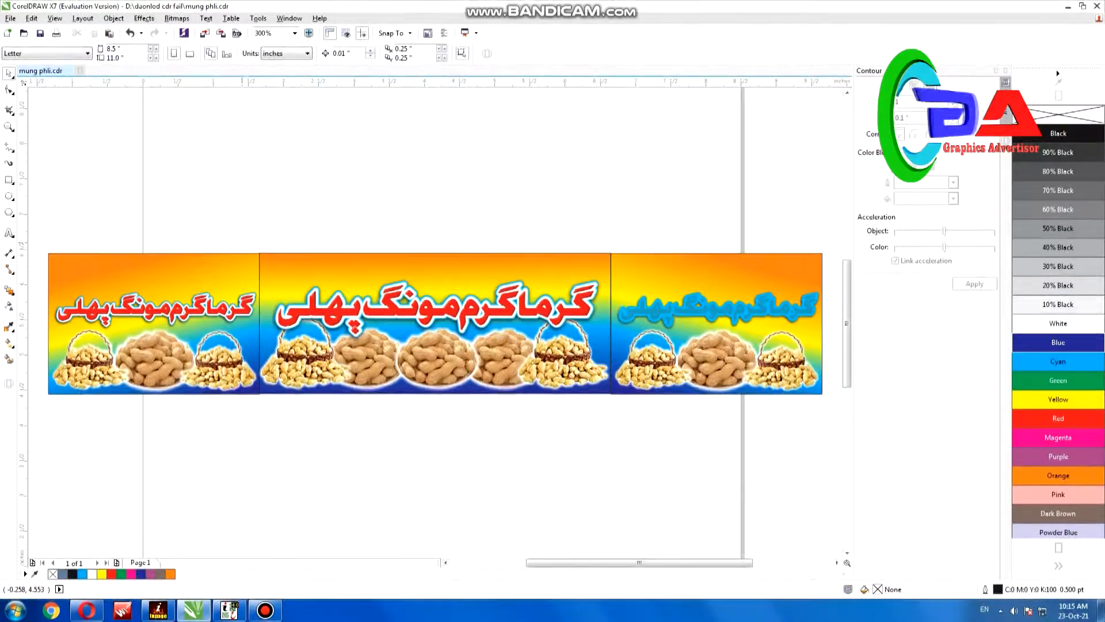
Step: Select the left panel's right-hand and left-hand basket images in turn and examine them up close
drag(126, 236, 285, 432)
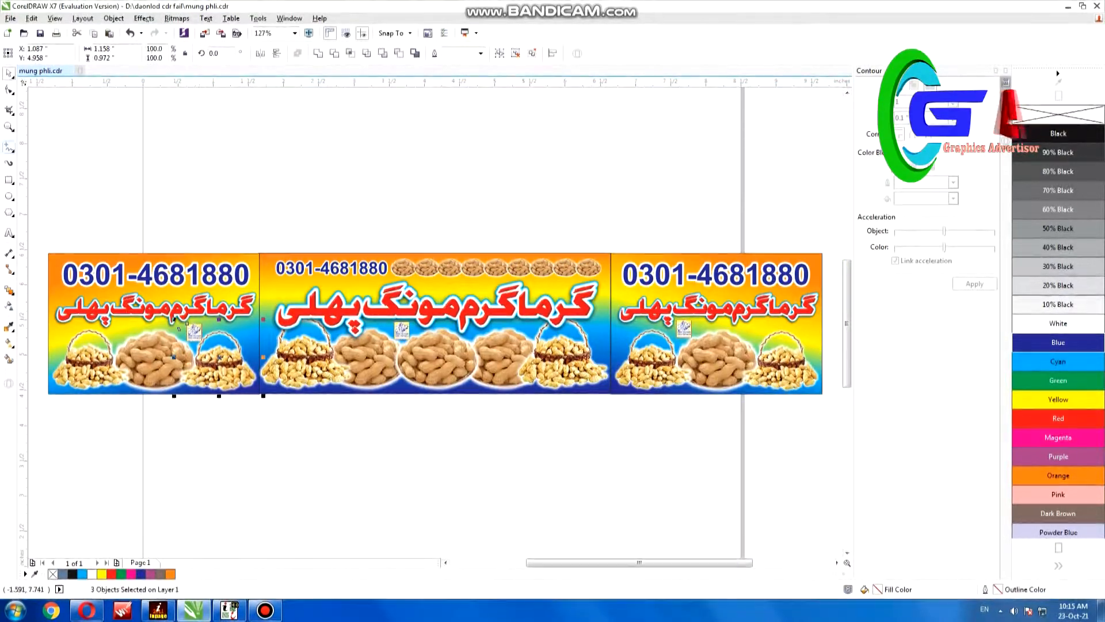
drag(62, 179, 308, 427)
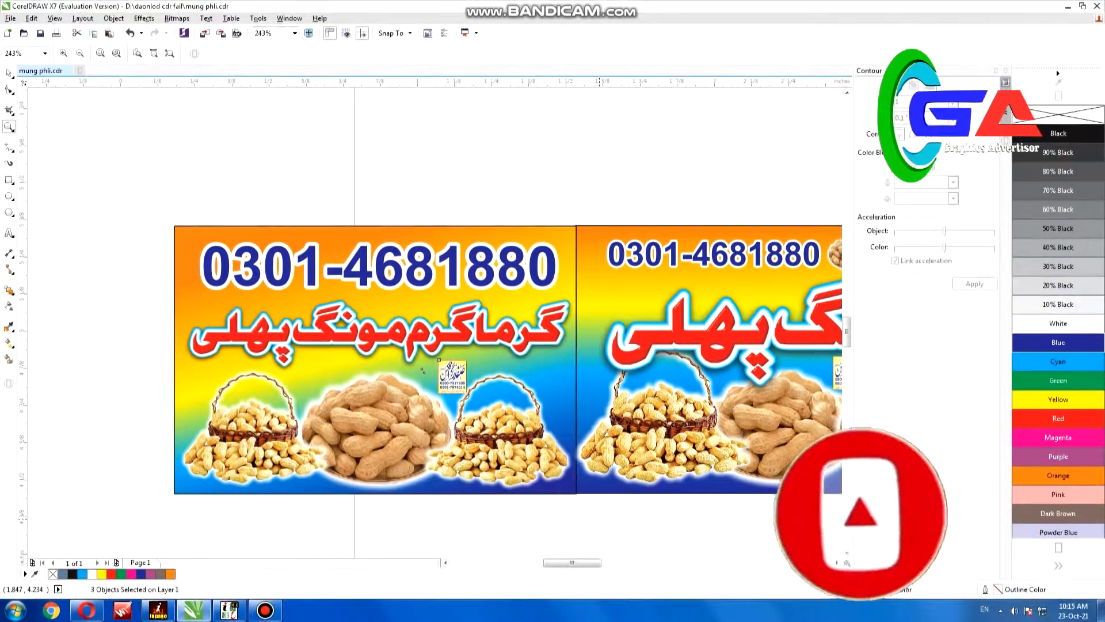
drag(311, 309, 680, 521)
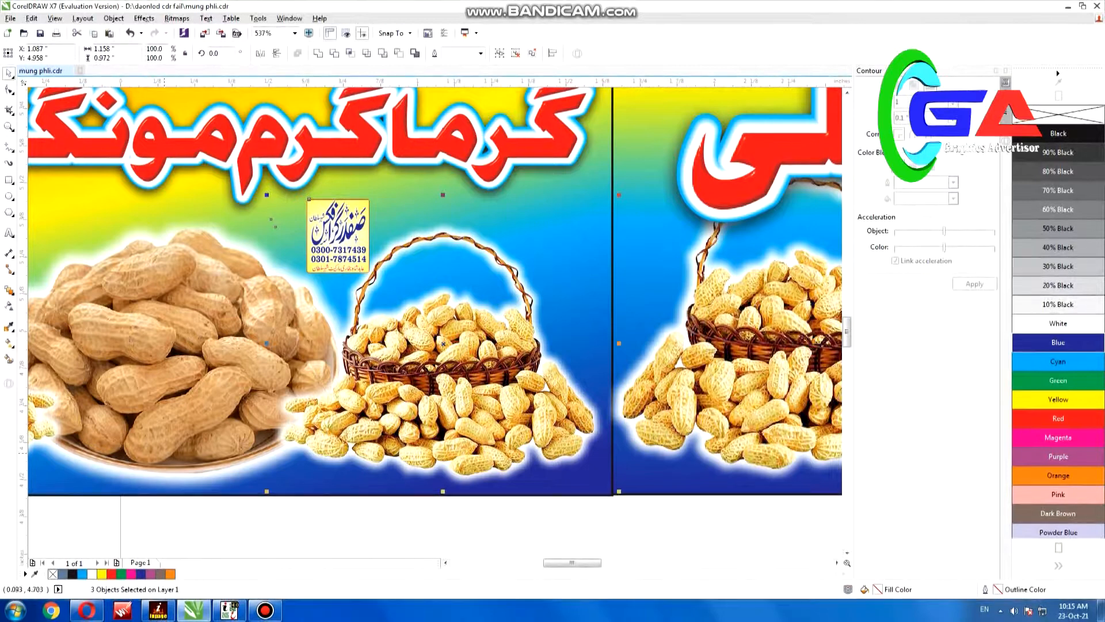
click(110, 537)
key(F4)
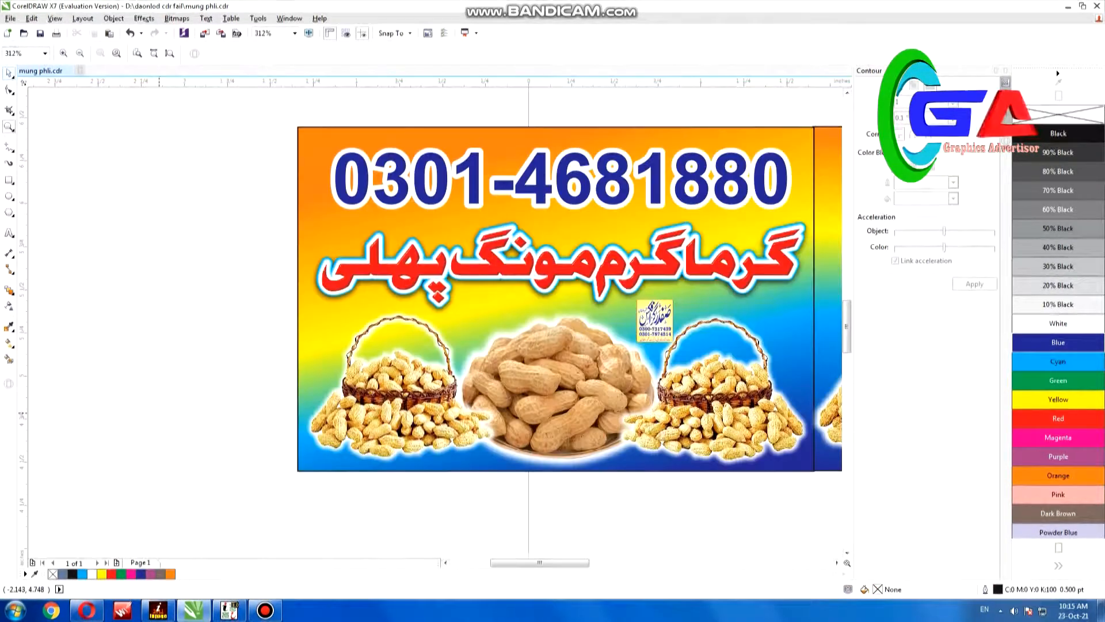
key(space)
click(377, 379)
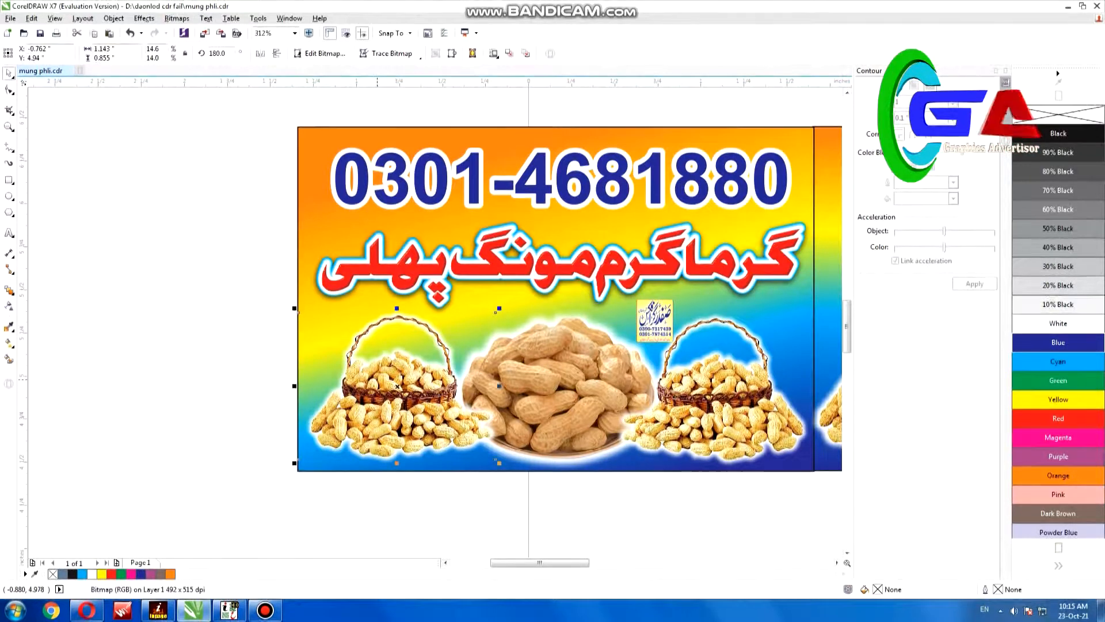
scroll(345, 355, down, 3)
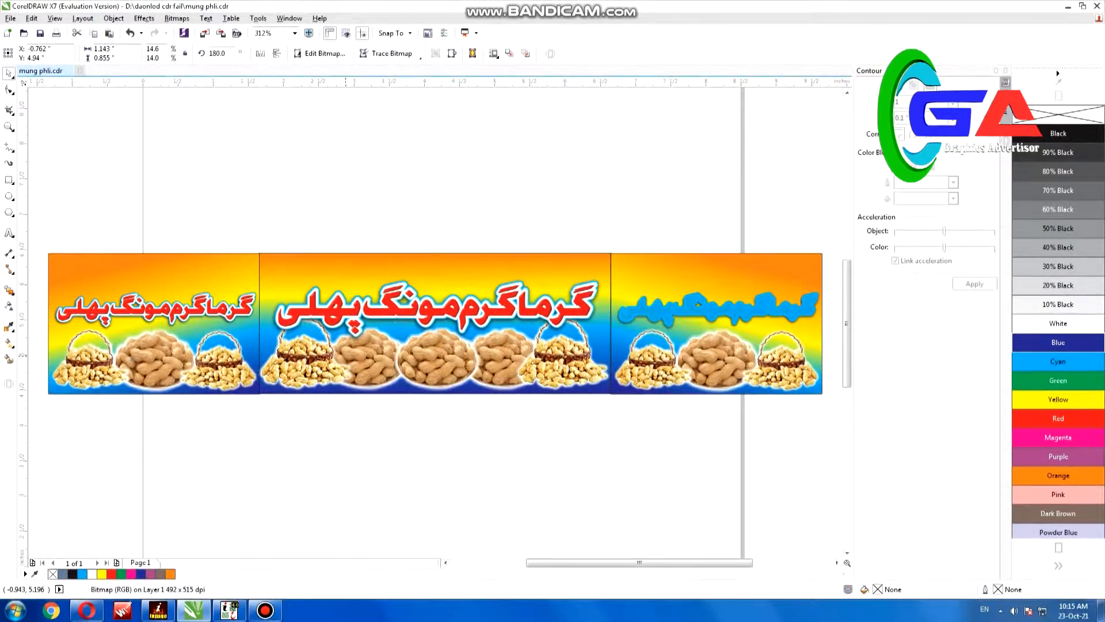
Step: Select the left panel's central peanut bowl objects and examine the bowl up close
key(z)
drag(57, 229, 282, 425)
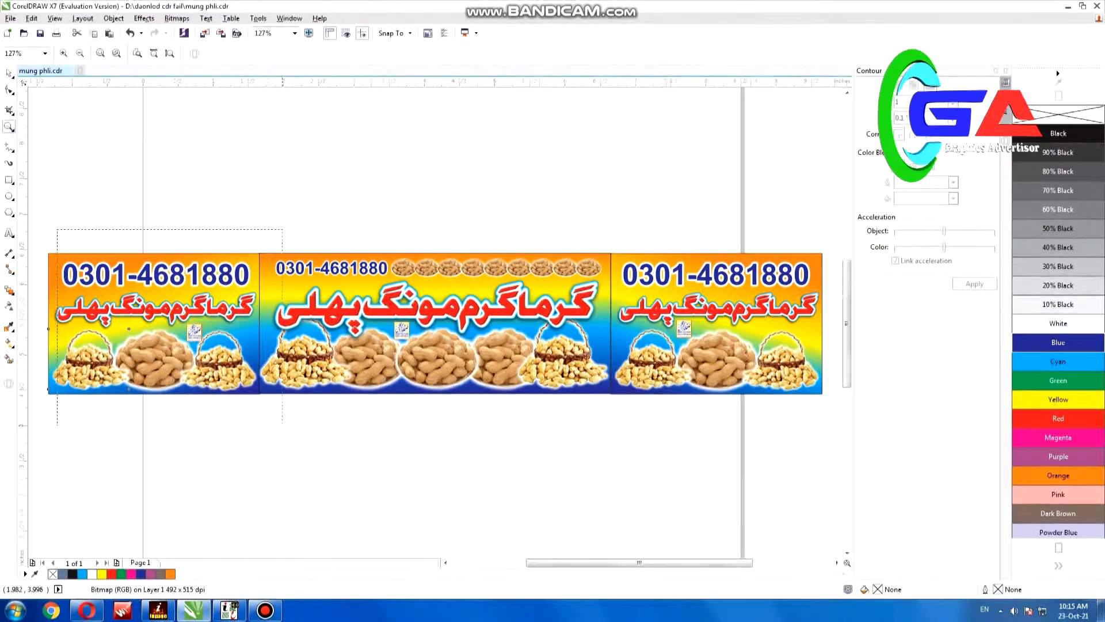
key(space)
drag(285, 113, 511, 498)
click(397, 392)
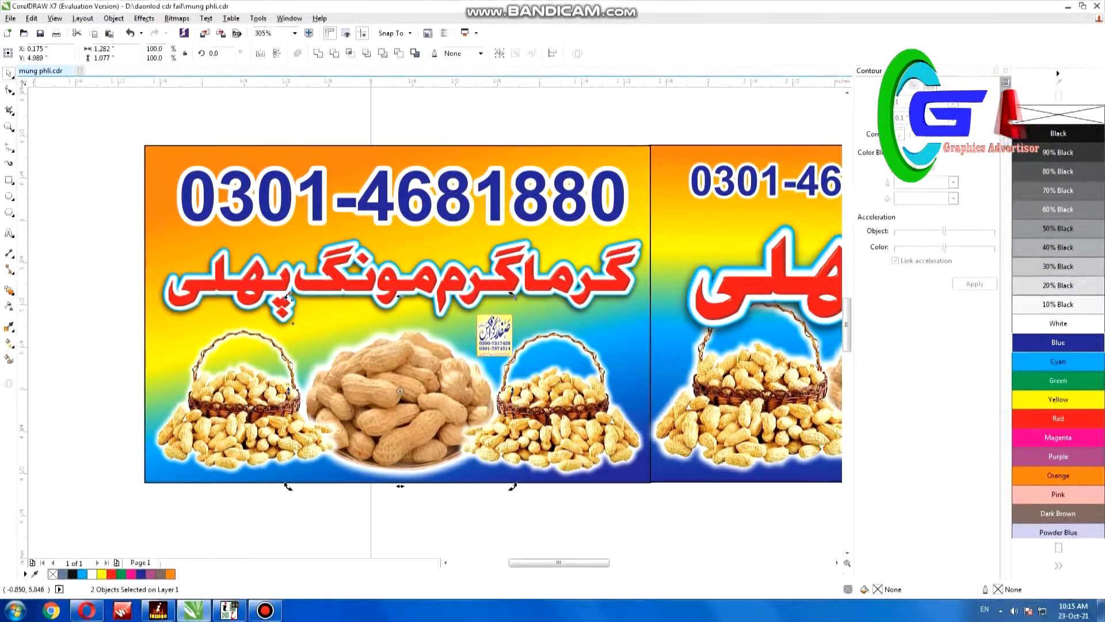
key(z)
drag(278, 289, 593, 520)
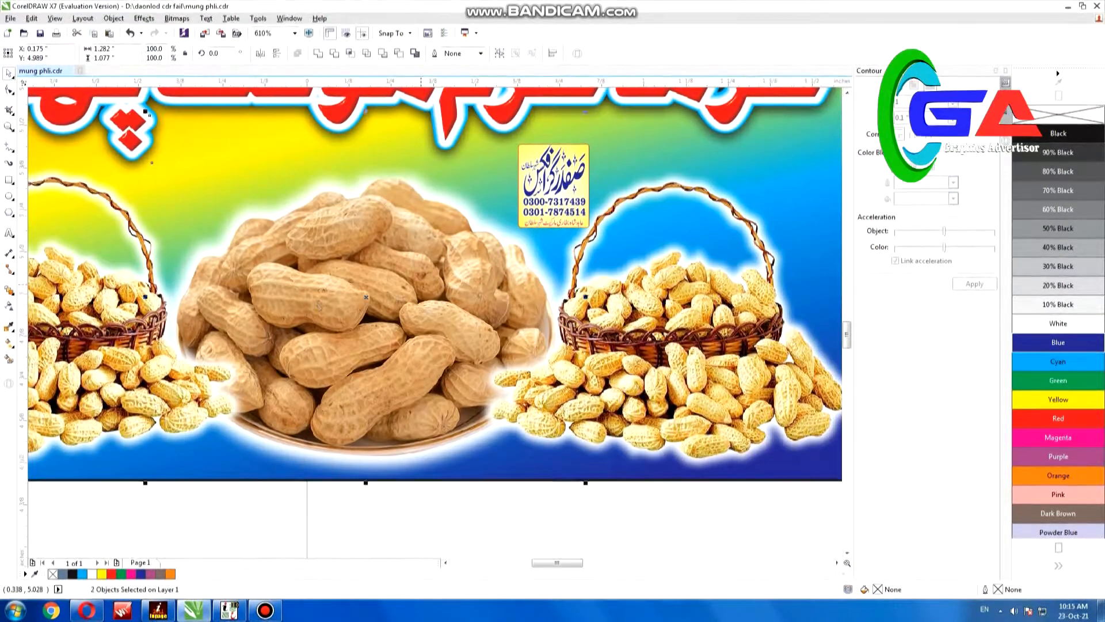
key(F4)
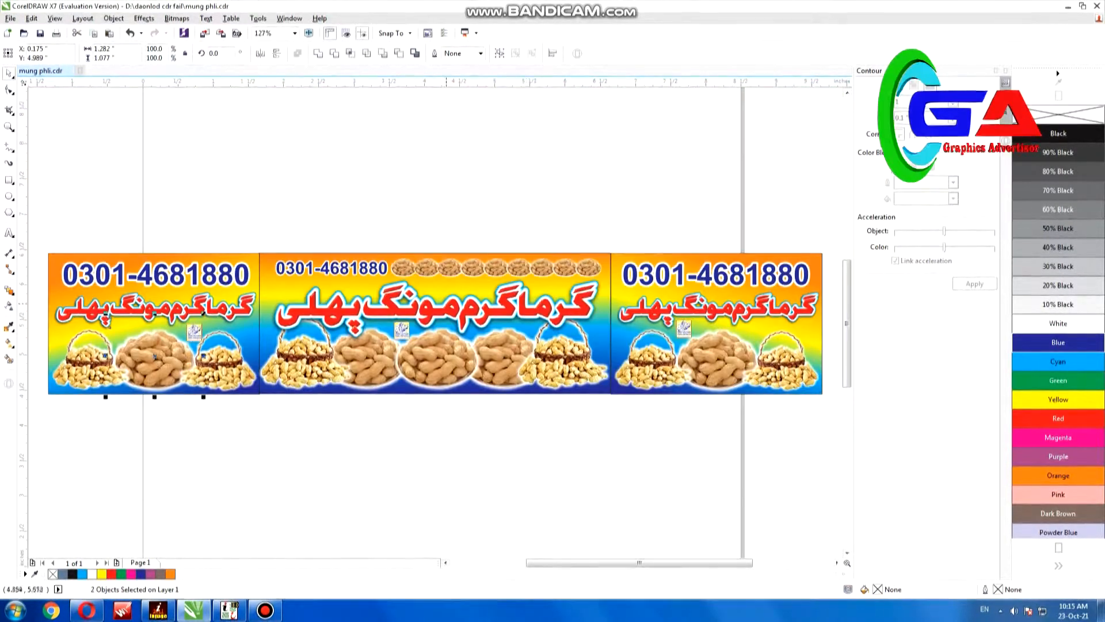
Step: Select the peanut bowl beside the left basket on the middle panel and examine it up close
click(373, 347)
scroll(374, 344, up, 2)
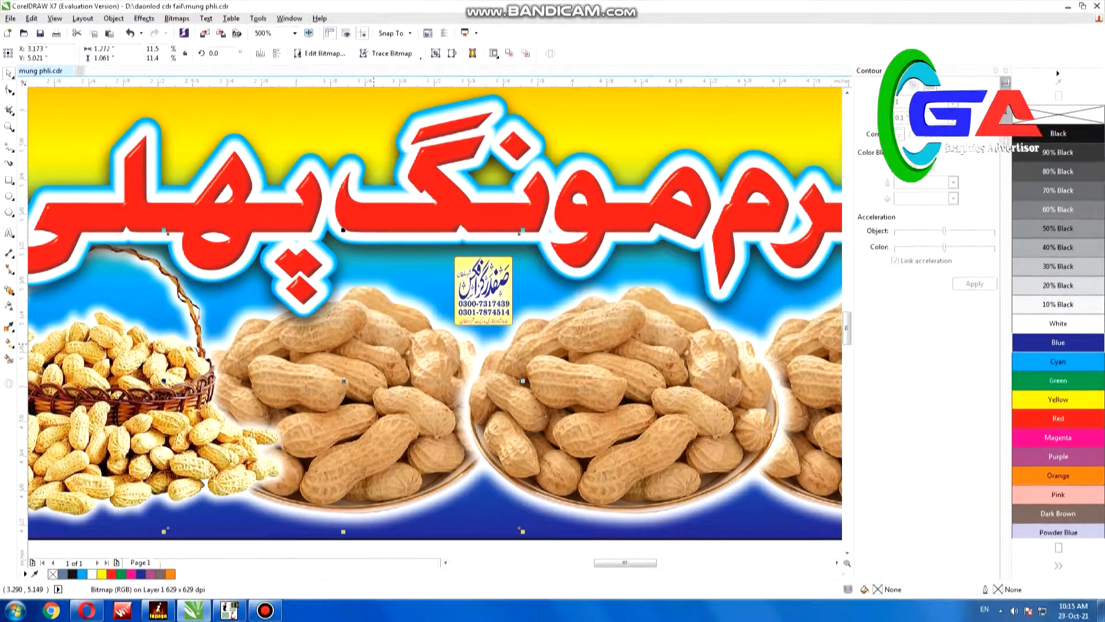
scroll(374, 344, down, 2)
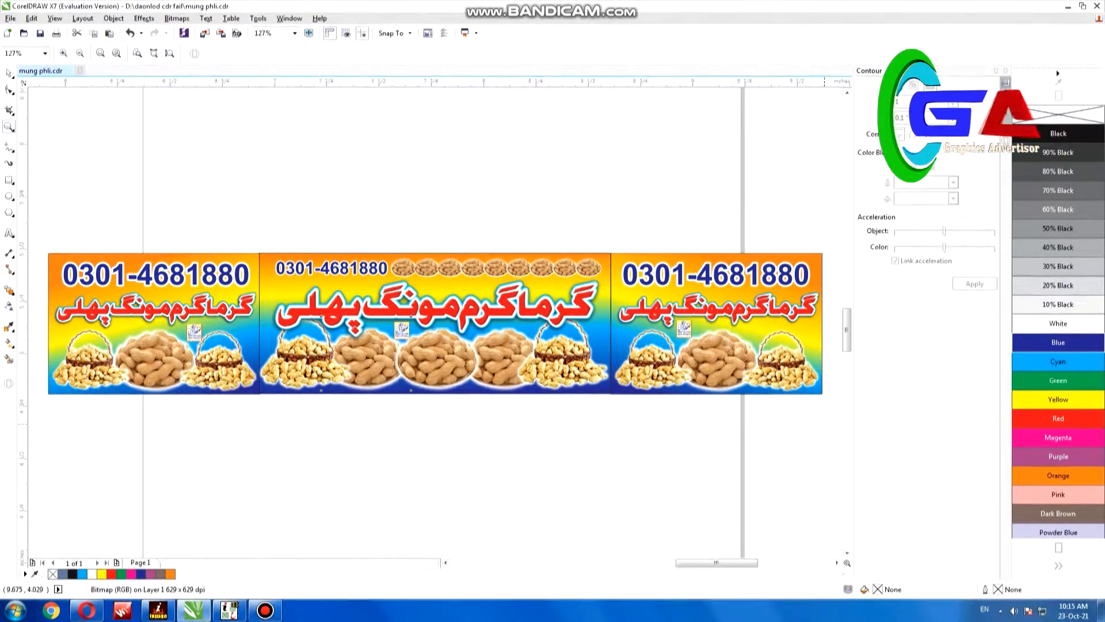
Step: Select the right panel's left-hand basket image, examine it up close and clear the selection
scroll(822, 355, up, 2)
key(space)
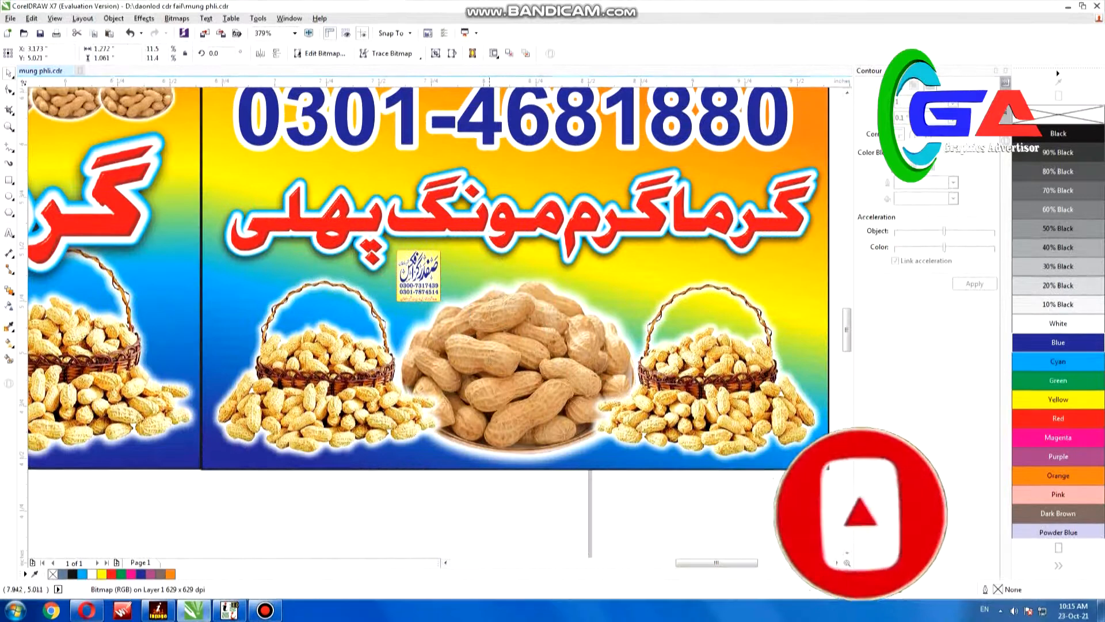
click(376, 344)
key(Escape)
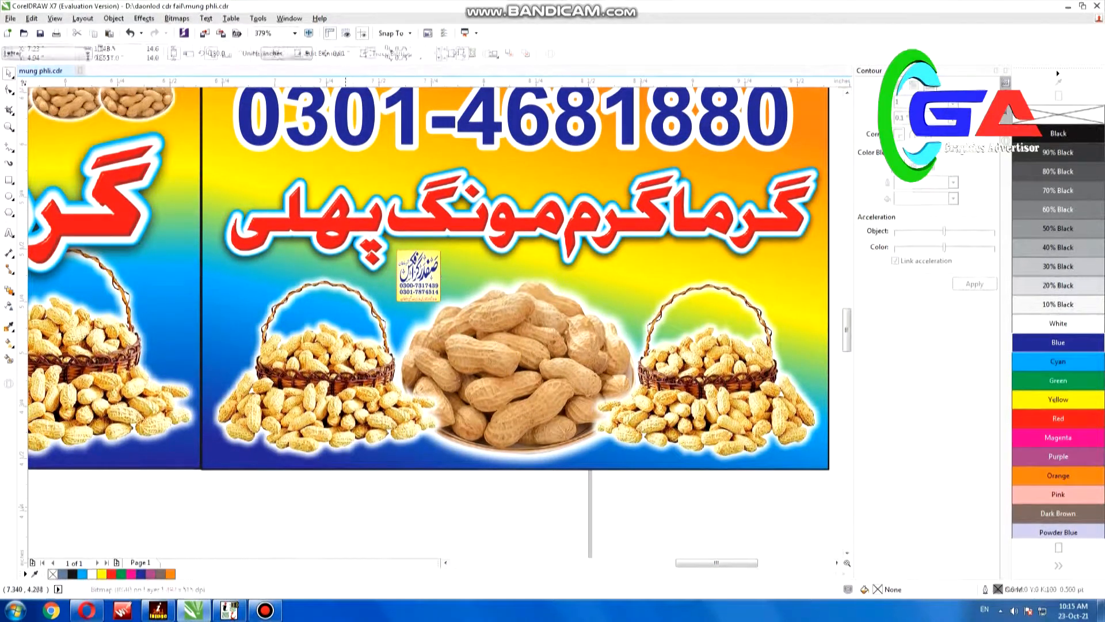
key(F4)
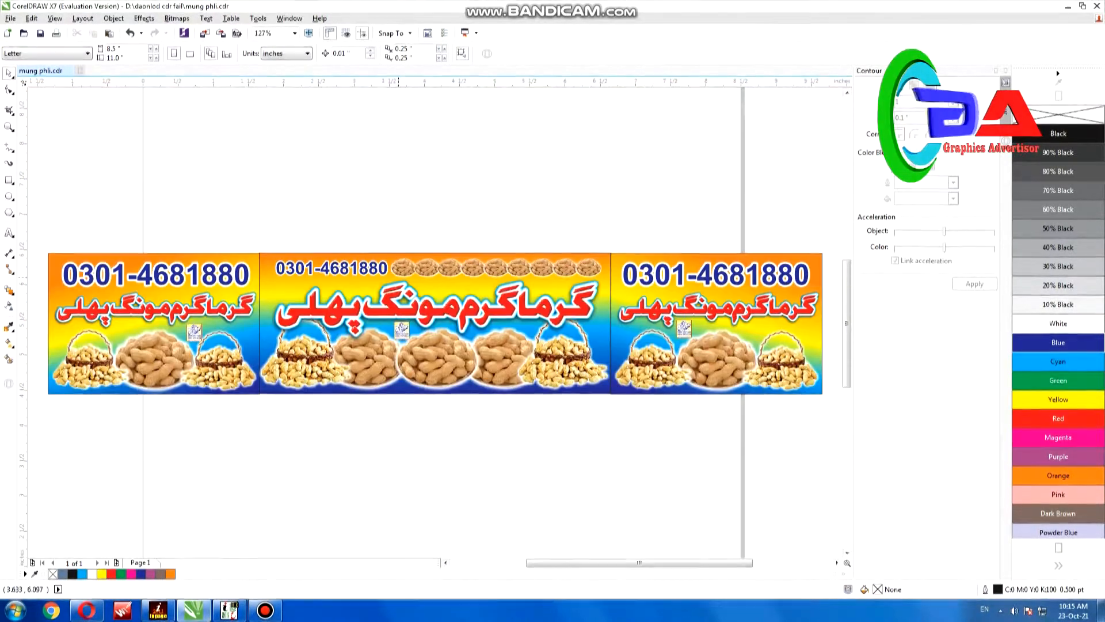
click(265, 611)
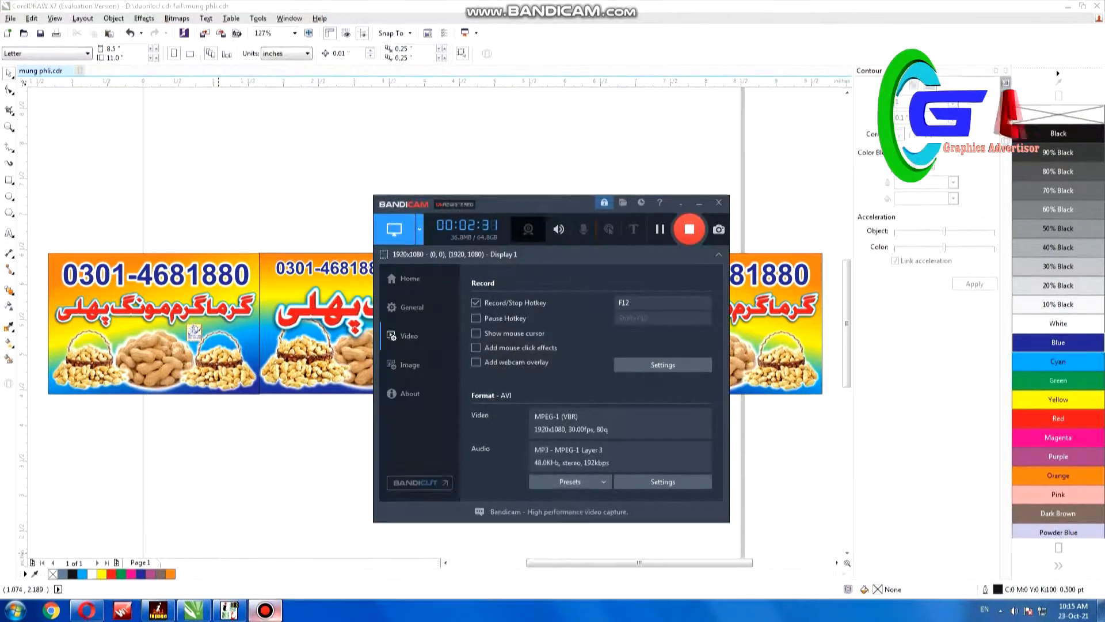
click(265, 611)
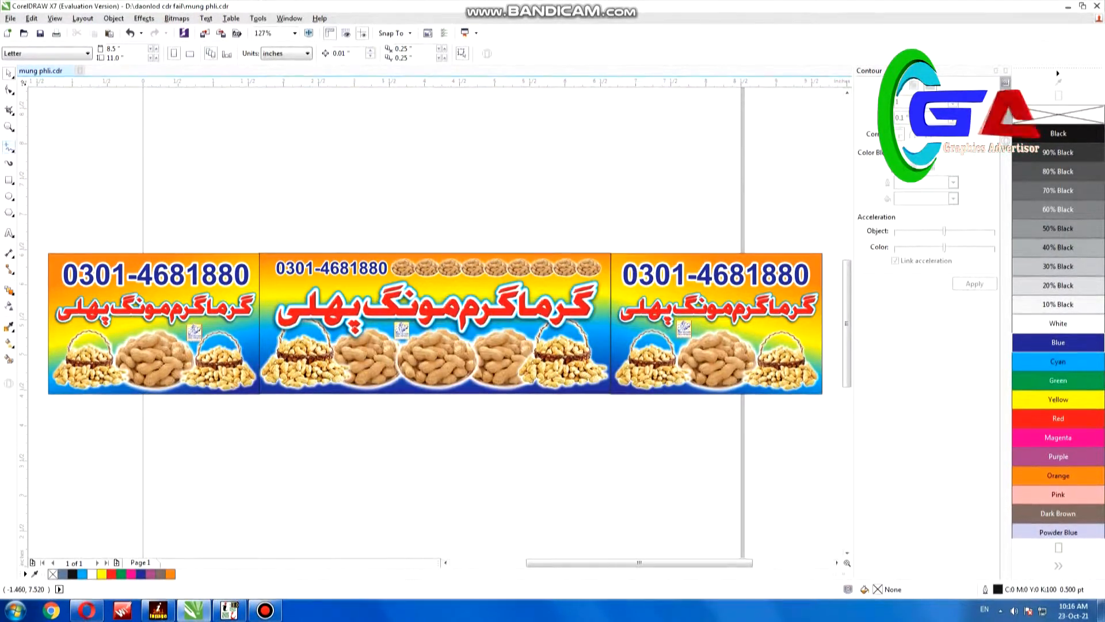
Step: Examine the middle panel's row of small peanut bowls and its grouped headline up close, and clear the selection
drag(286, 263, 631, 412)
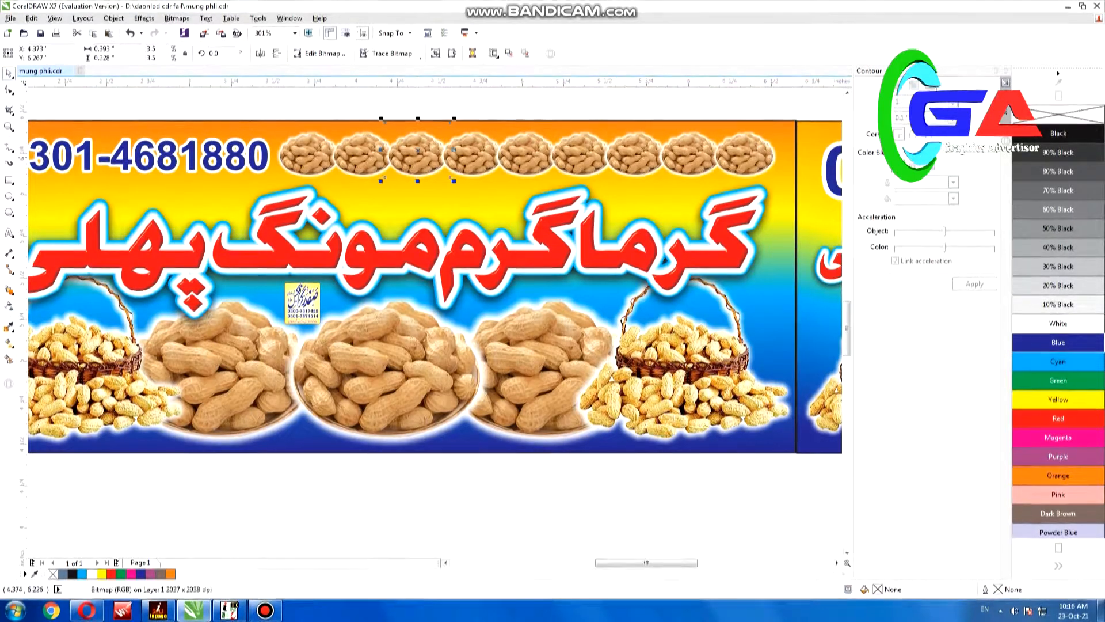
scroll(418, 157, up, 2)
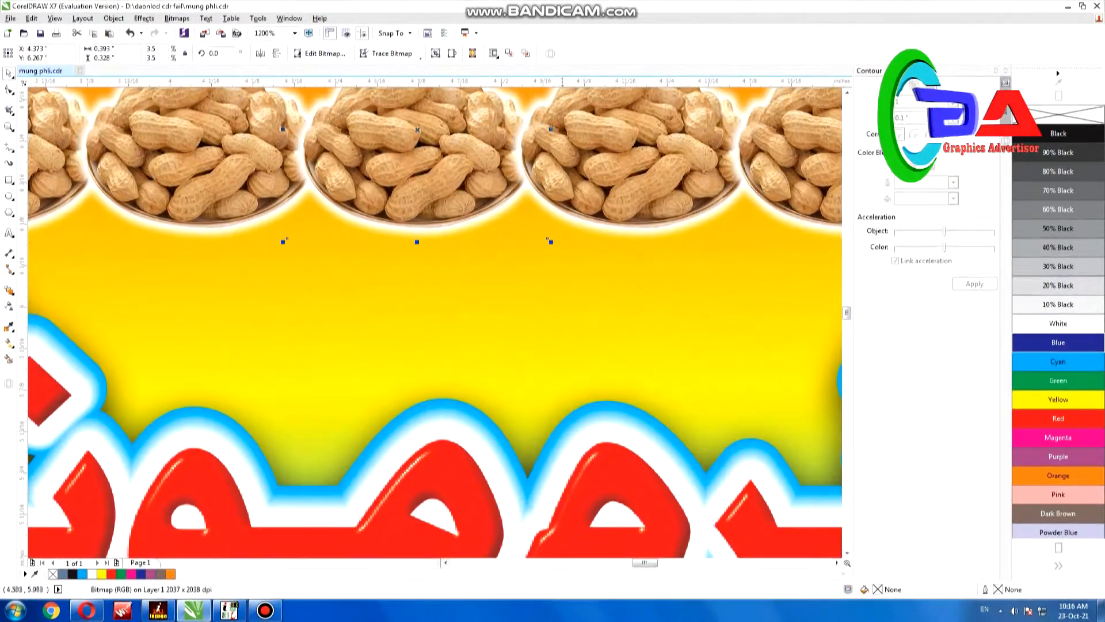
key(F4)
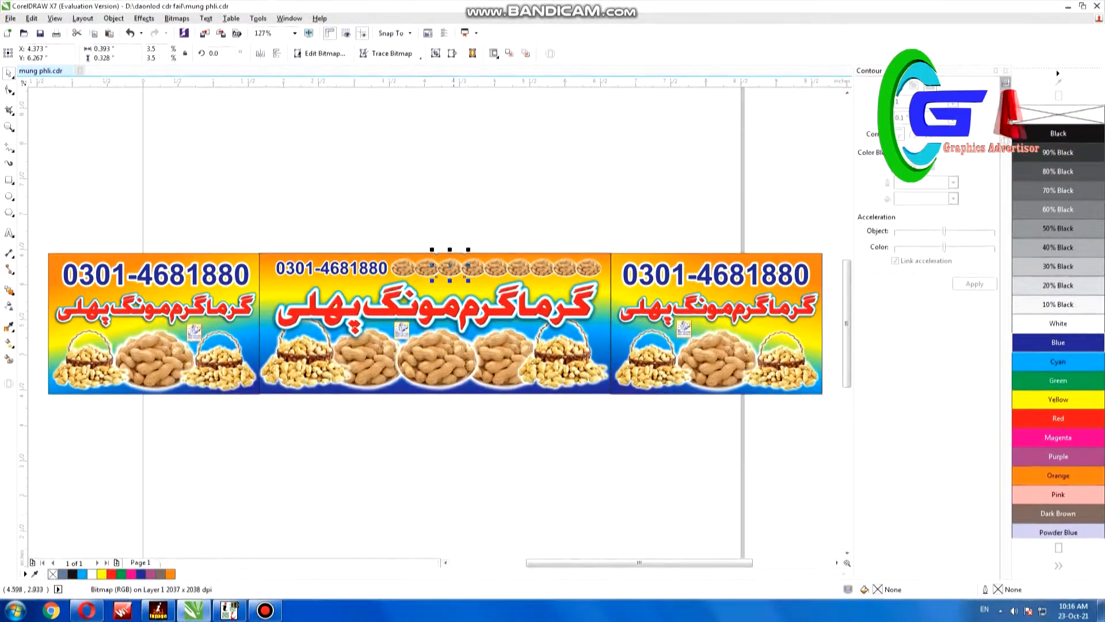
scroll(421, 304, up, 1)
scroll(422, 304, up, 1)
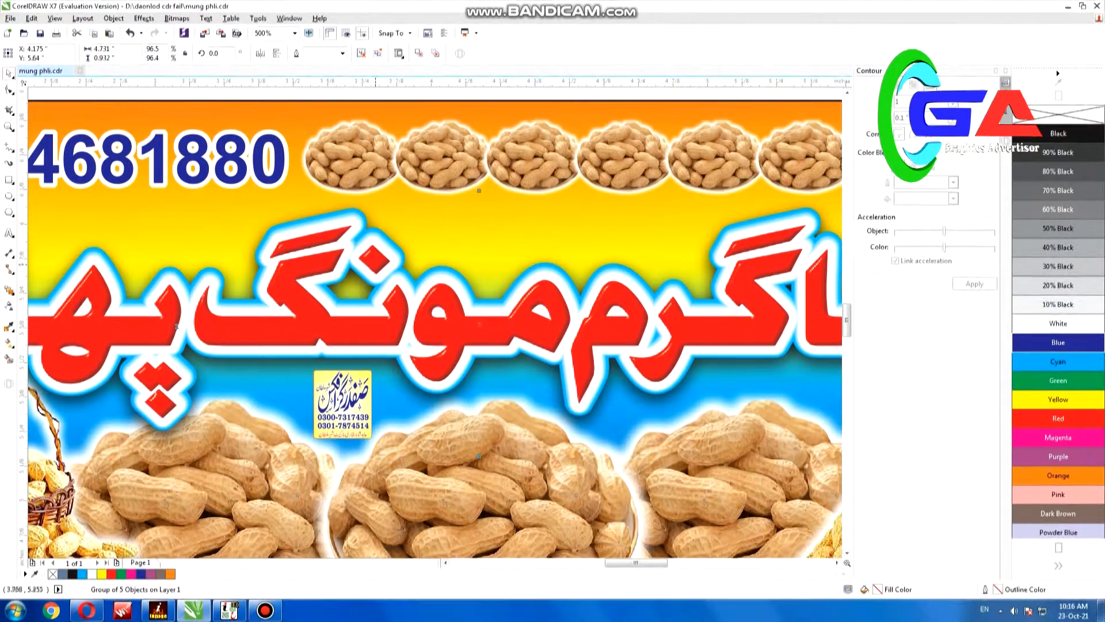
scroll(403, 322, down, 2)
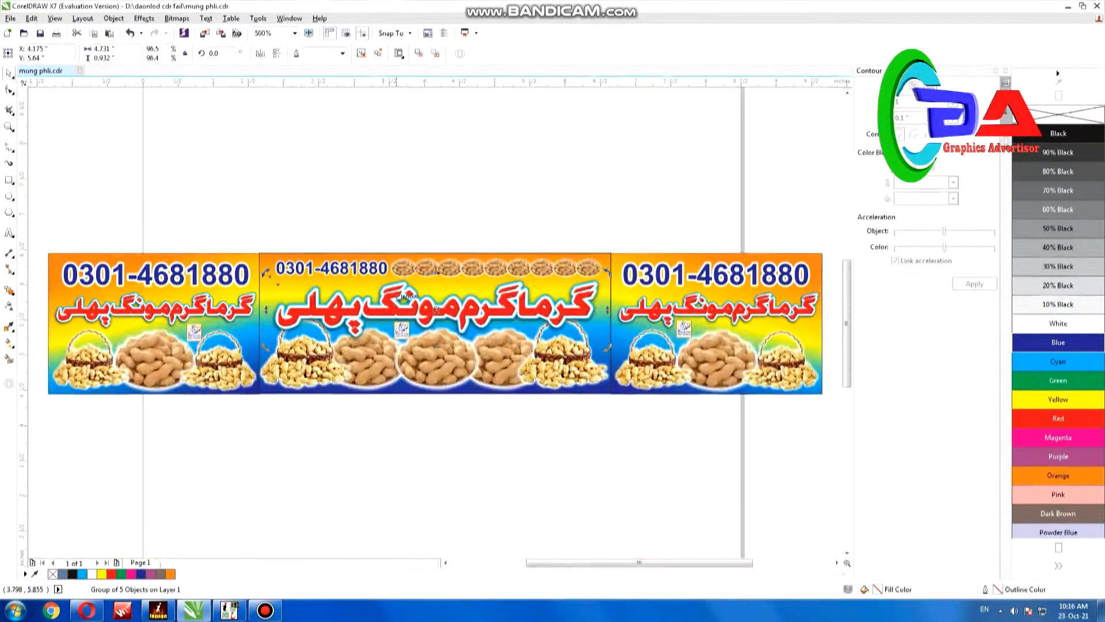
click(364, 188)
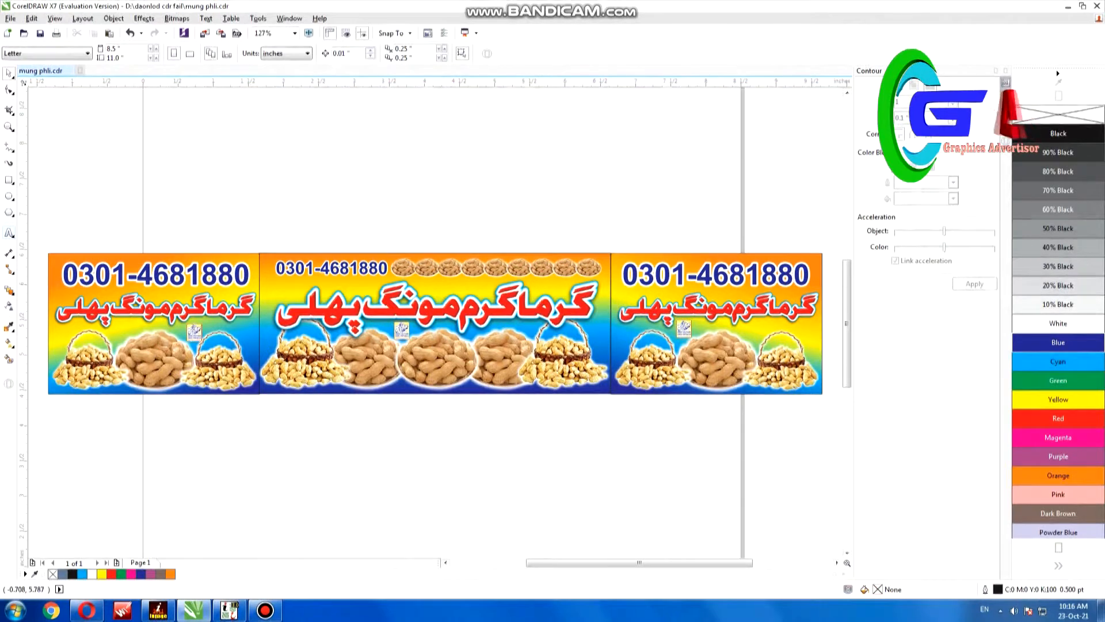
Step: Add a sample name as 24 pt Arial artistic text in the empty area below the middle panel
click(352, 449)
text(Safdar)
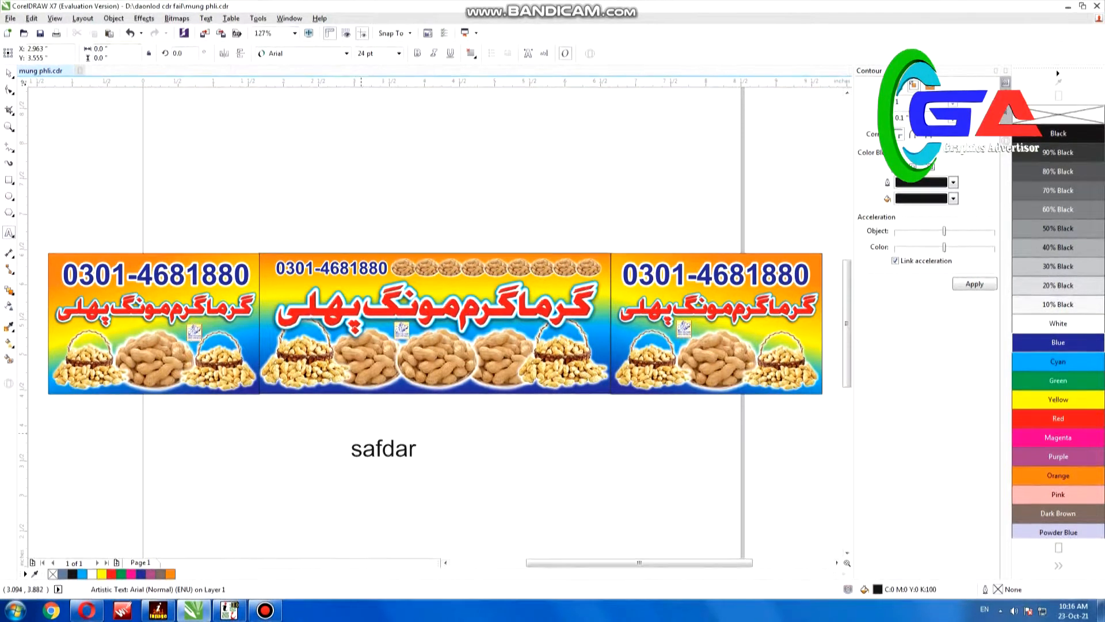
key(ctrl+space)
key(Escape)
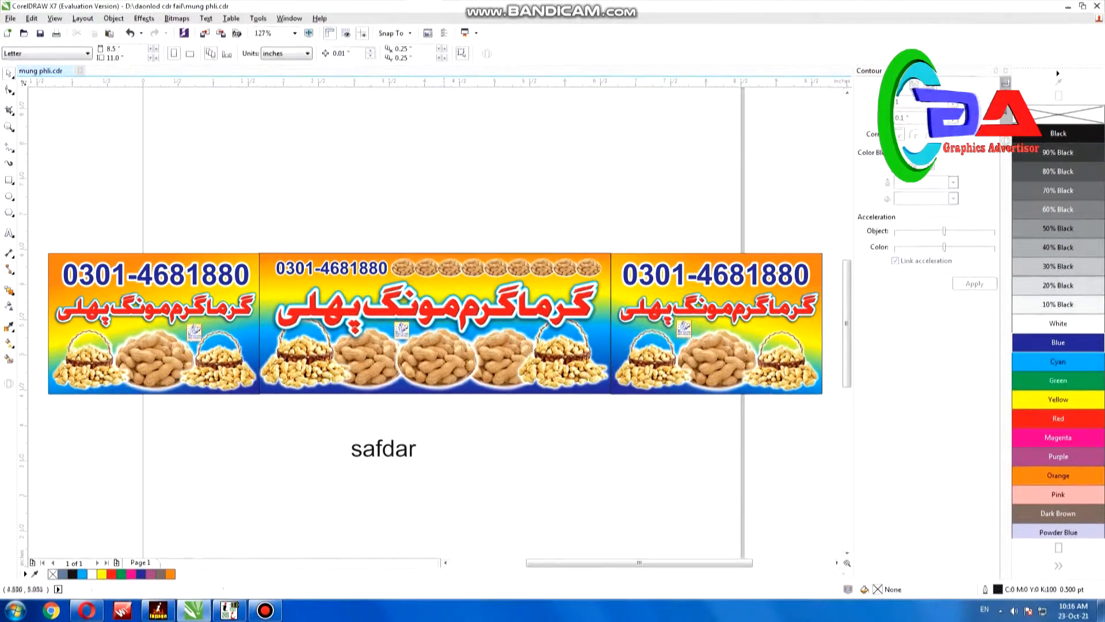
Step: Move the sample name text up and right, close beneath the middle panel's lower edge, and clear the selection
drag(396, 451, 427, 421)
scroll(438, 442, up, 2)
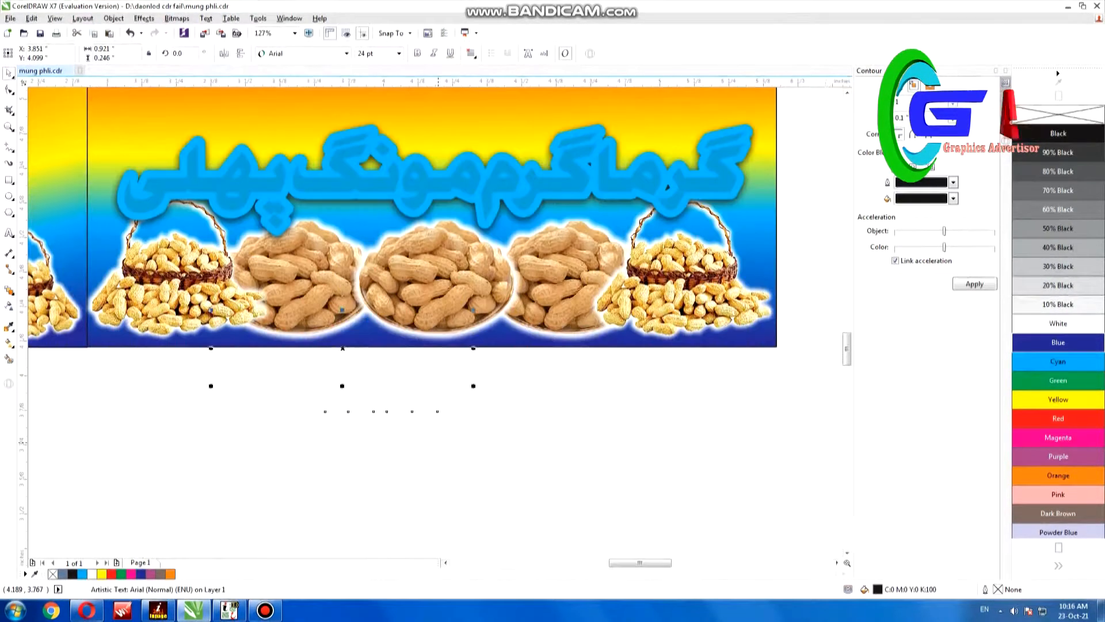
key(Escape)
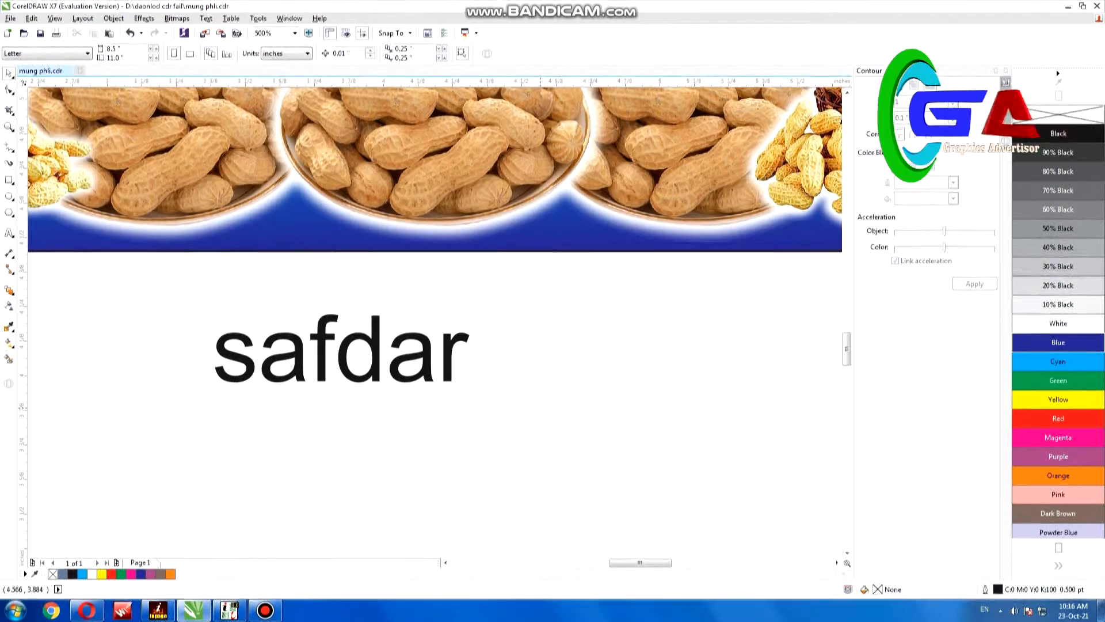
scroll(437, 421, down, 2)
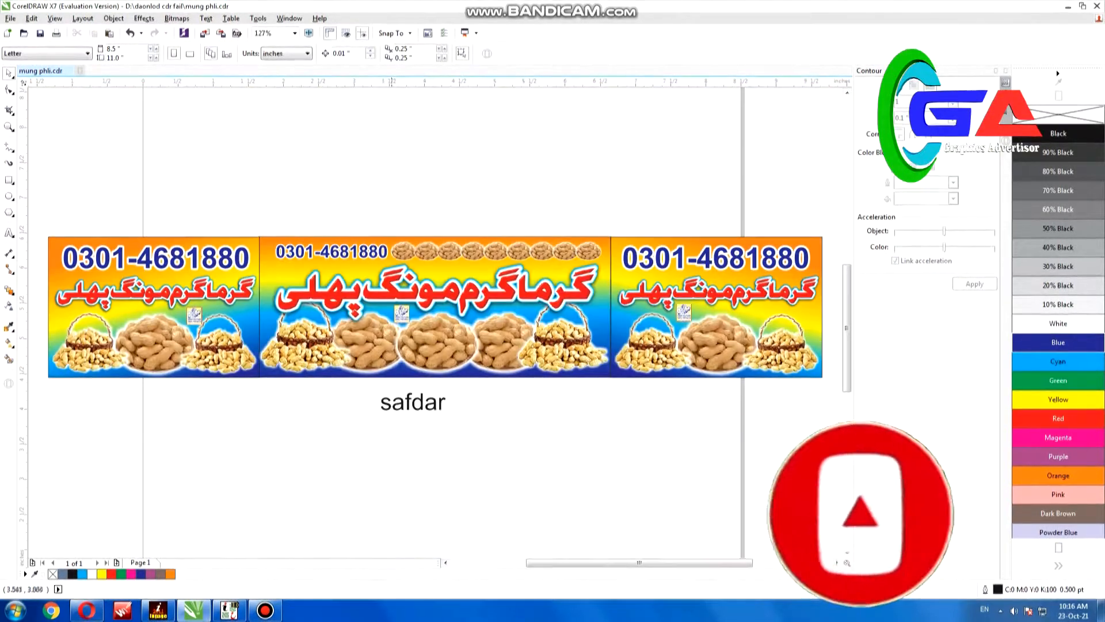
click(413, 403)
drag(392, 404, 421, 396)
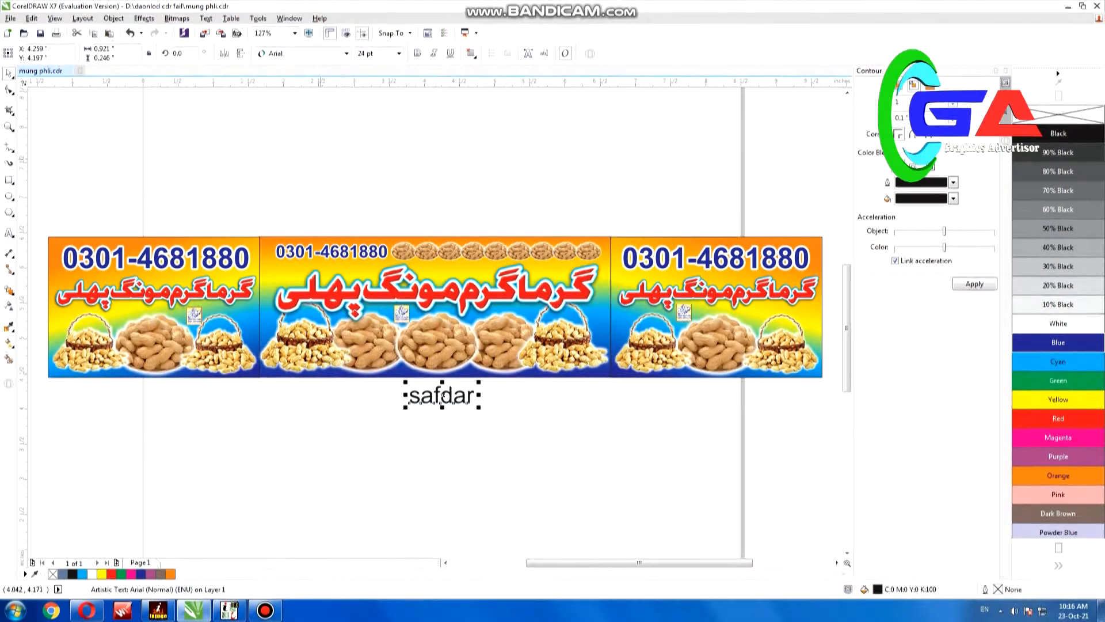
click(320, 152)
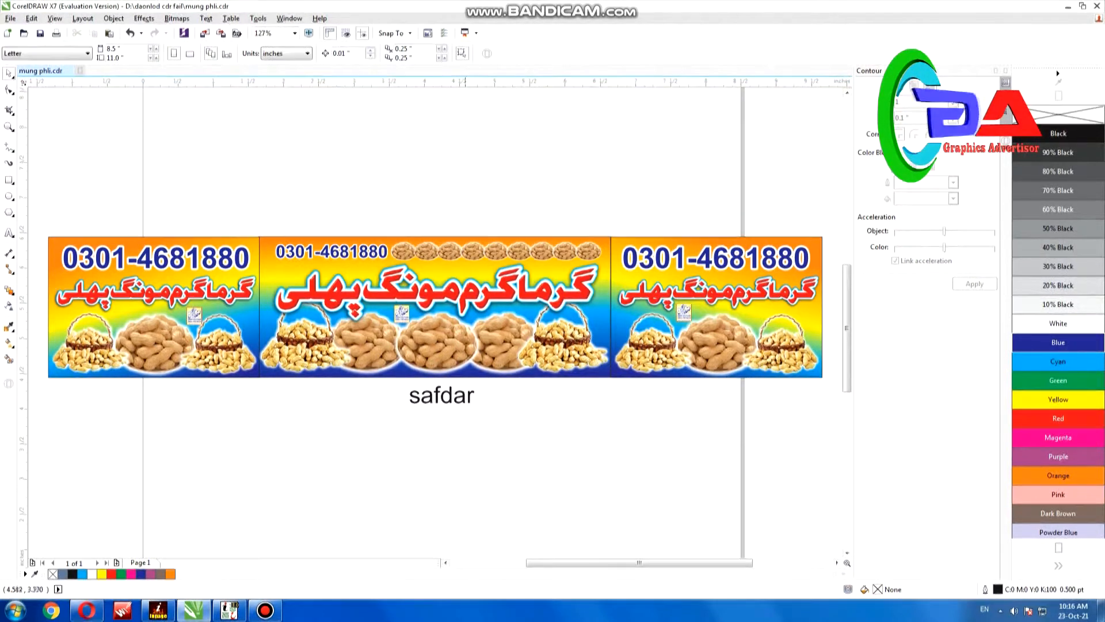
Step: Delete the sample name text below the middle panel and show the whole banner
scroll(465, 436, up, 1)
scroll(451, 426, up, 2)
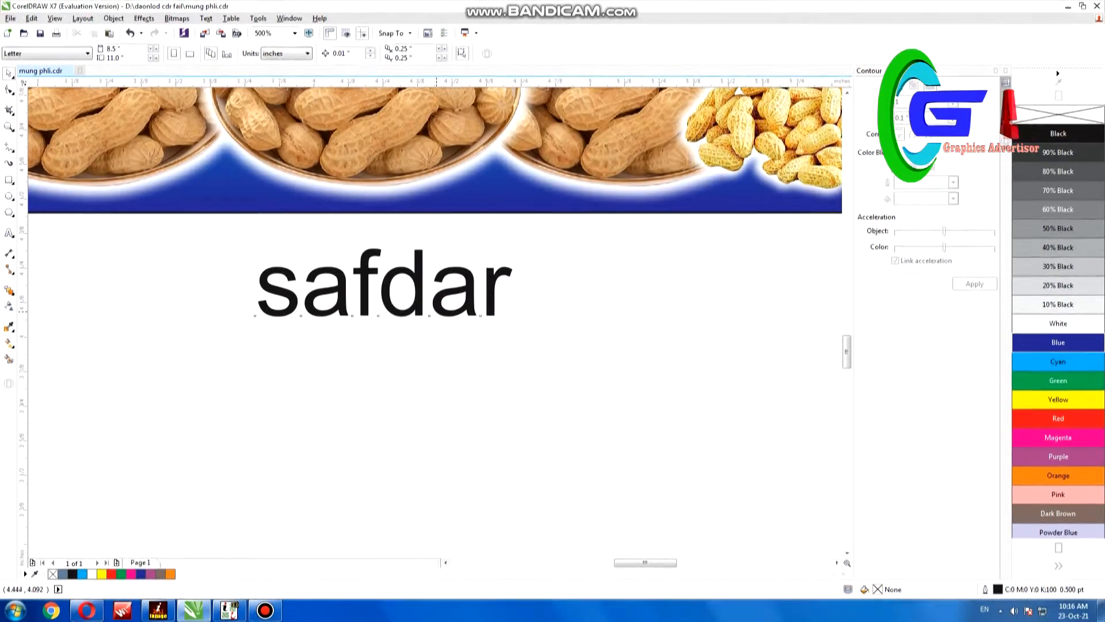
click(436, 311)
key(Delete)
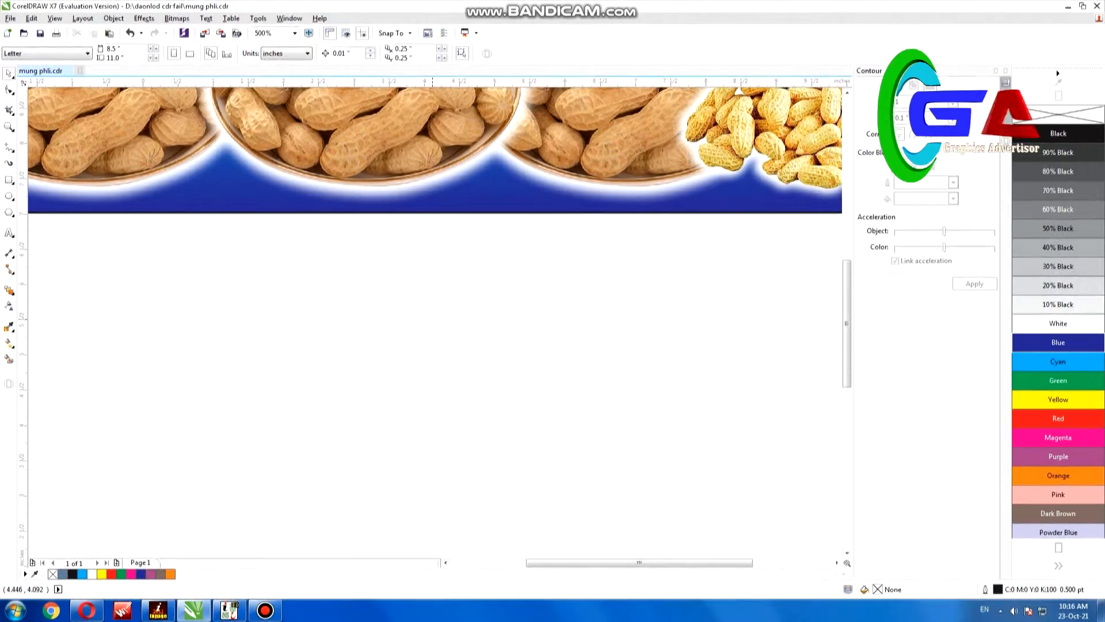
key(F4)
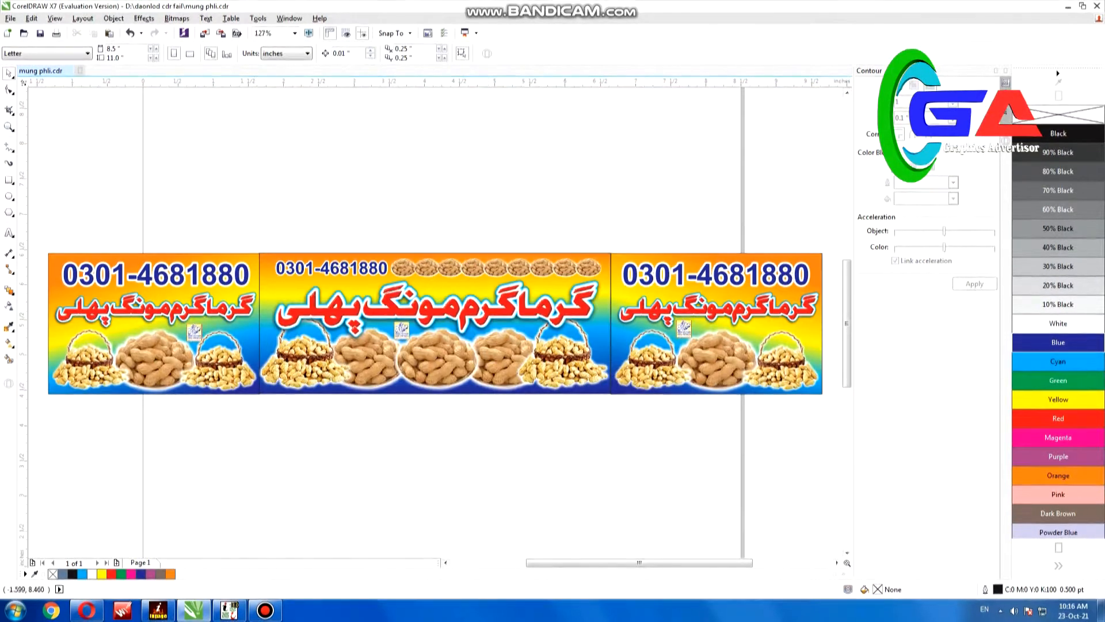
Step: Examine the right panel's grouped headline, peanut images and small designer badge up close, and look over the left panel
click(8, 127)
drag(585, 232, 828, 405)
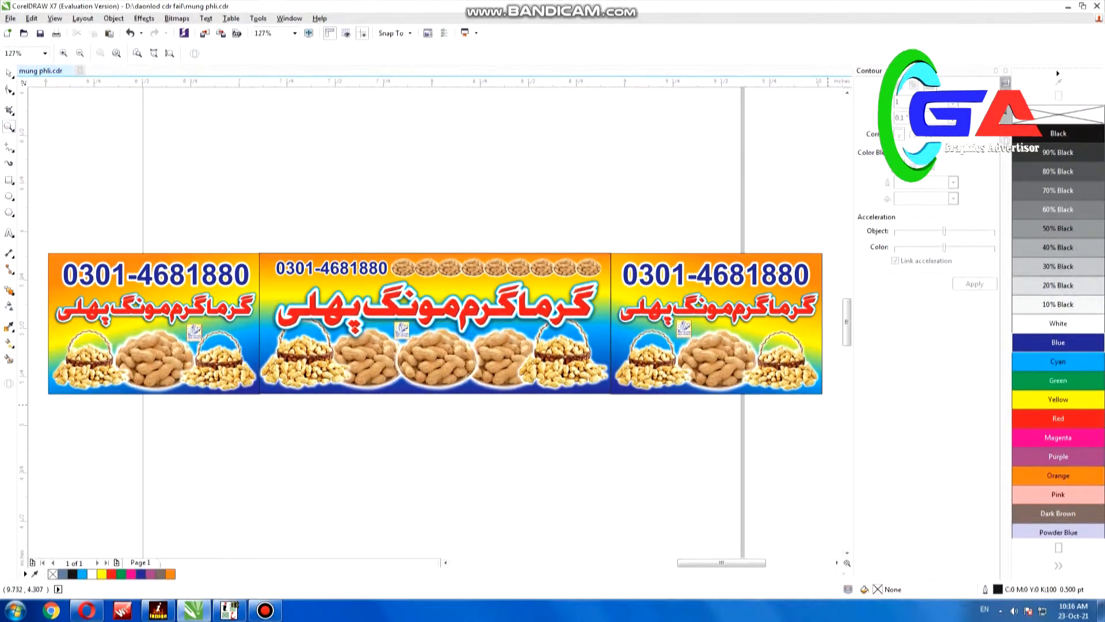
key(space)
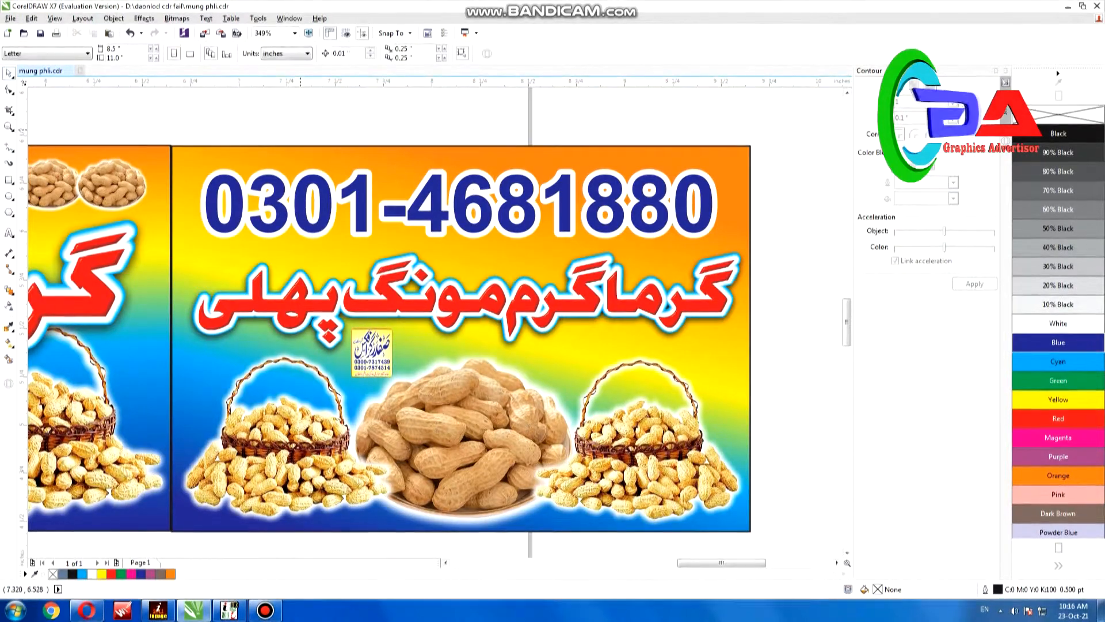
click(444, 320)
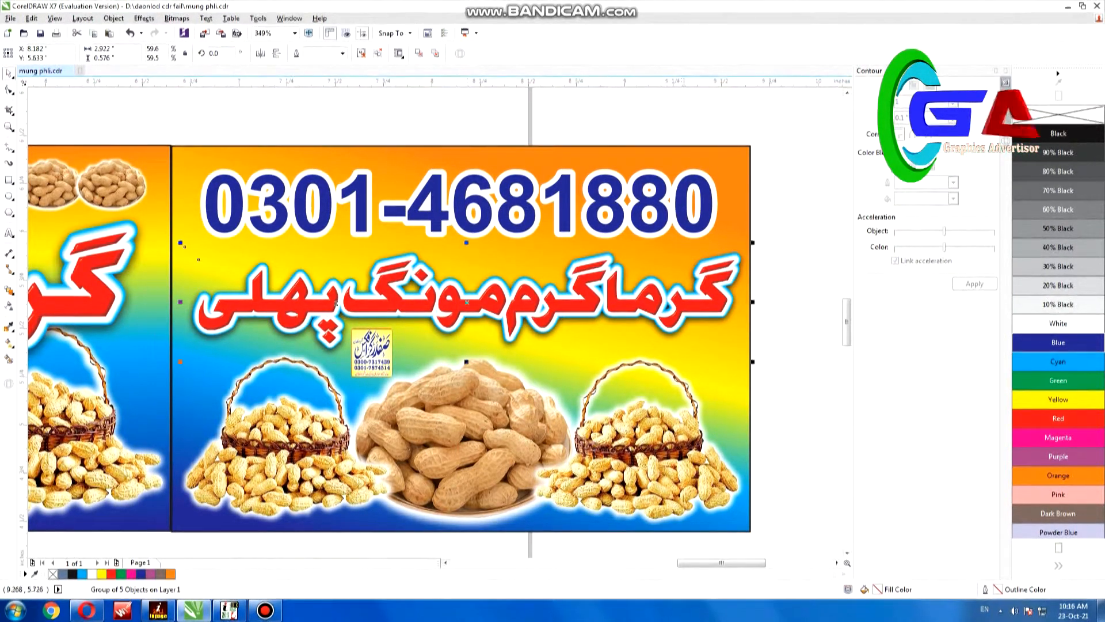
drag(783, 280, 260, 533)
scroll(352, 413, up, 2)
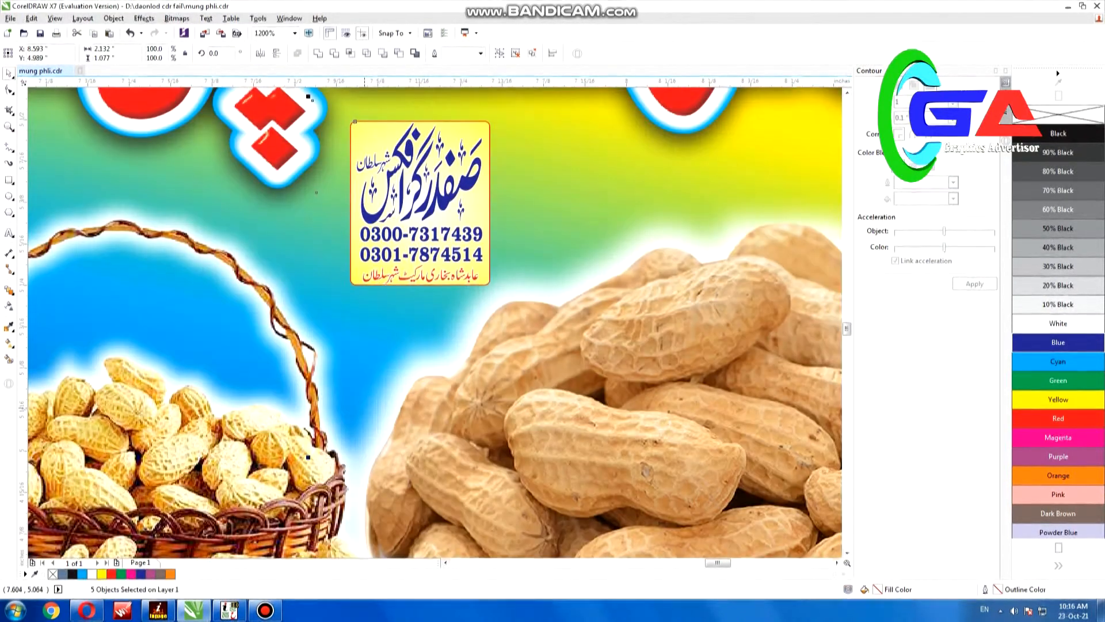
key(F4)
key(F4)
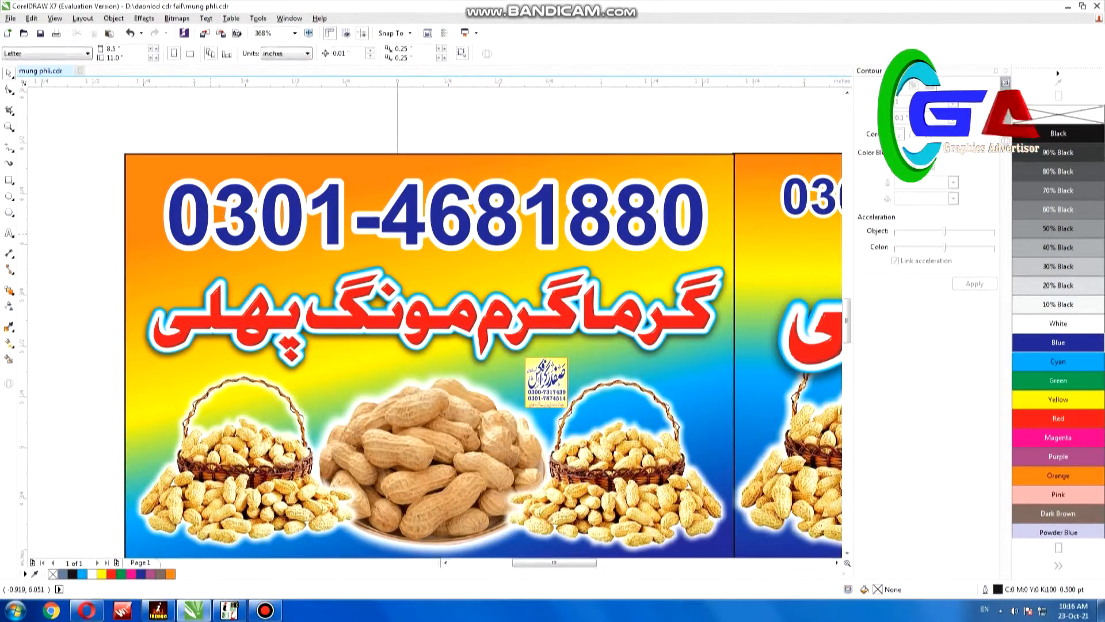
Step: Examine the middle panel's headline, peanut bowls and designer badge up close, and return to the whole banner
key(F4)
key(F2)
drag(228, 196, 658, 403)
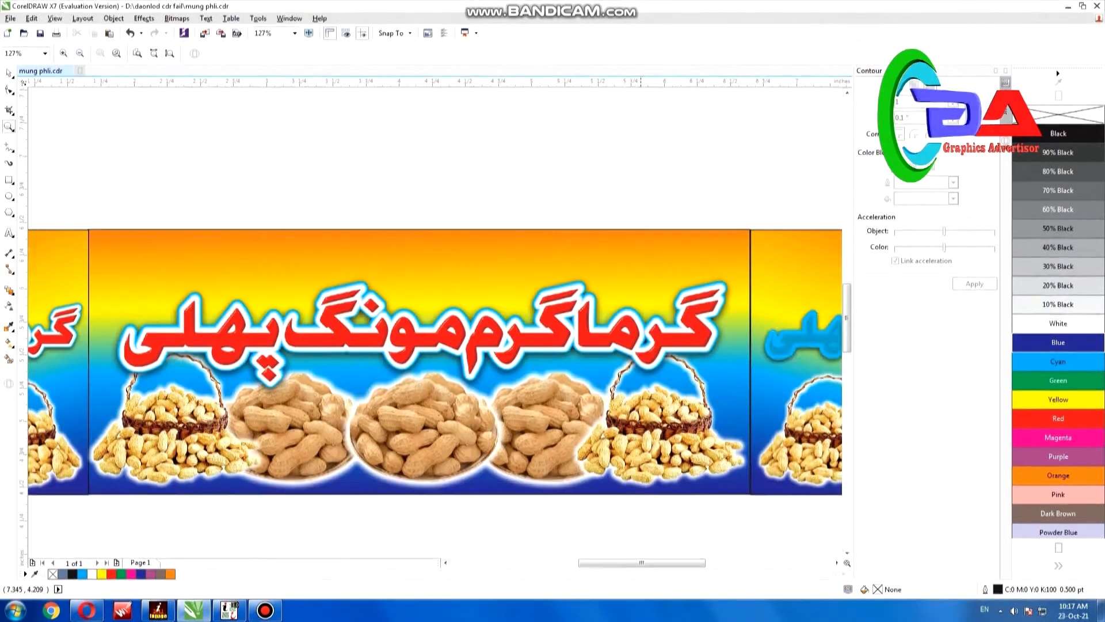
drag(149, 222, 632, 546)
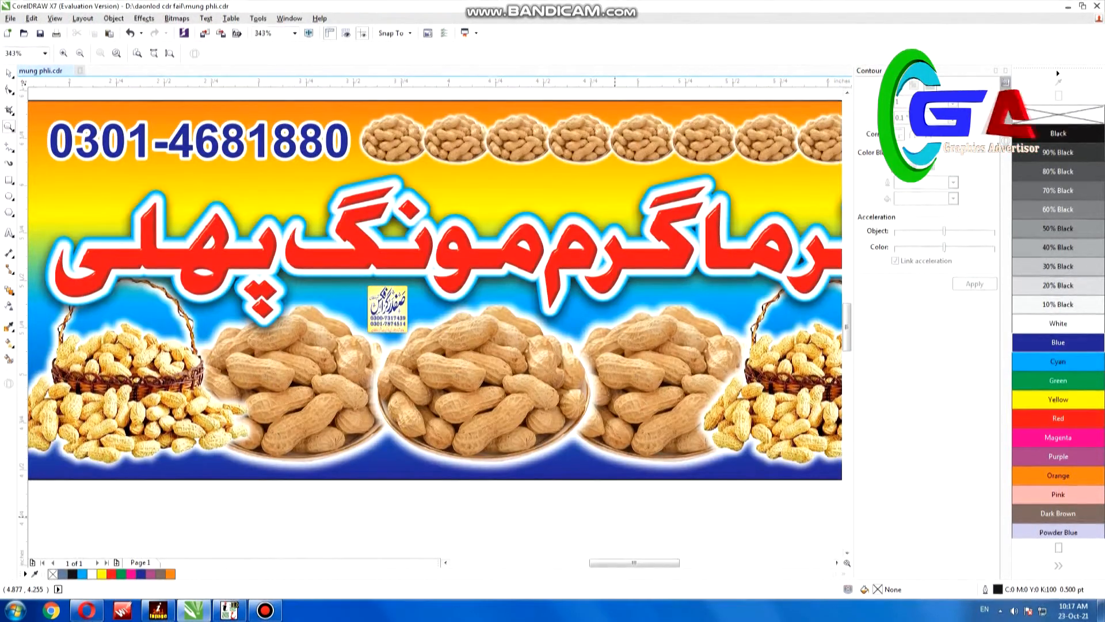
key(F4)
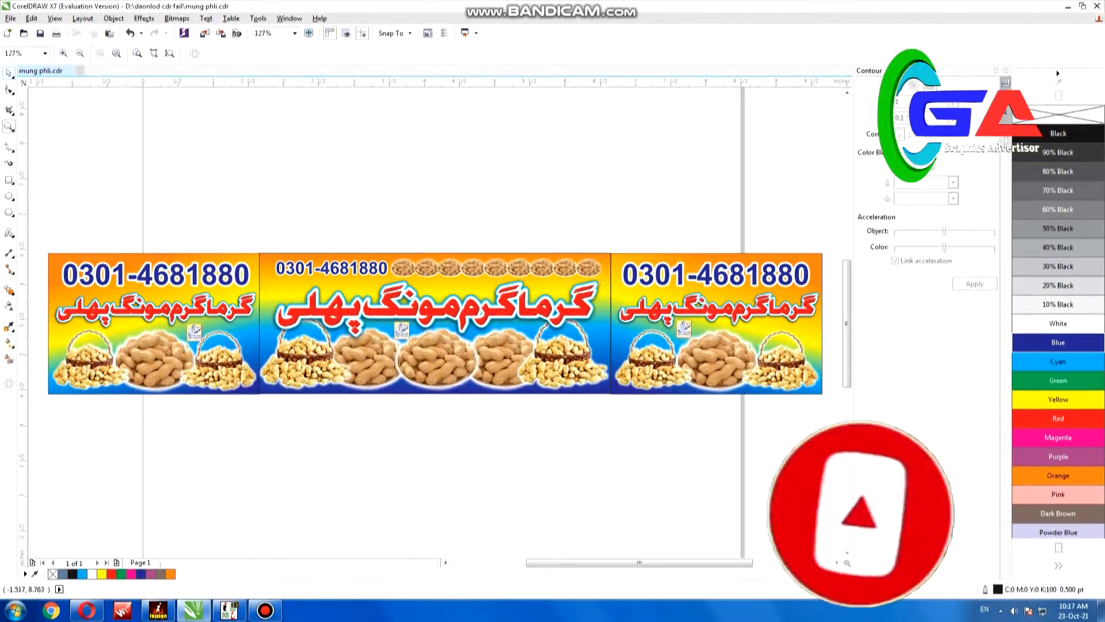
key(space)
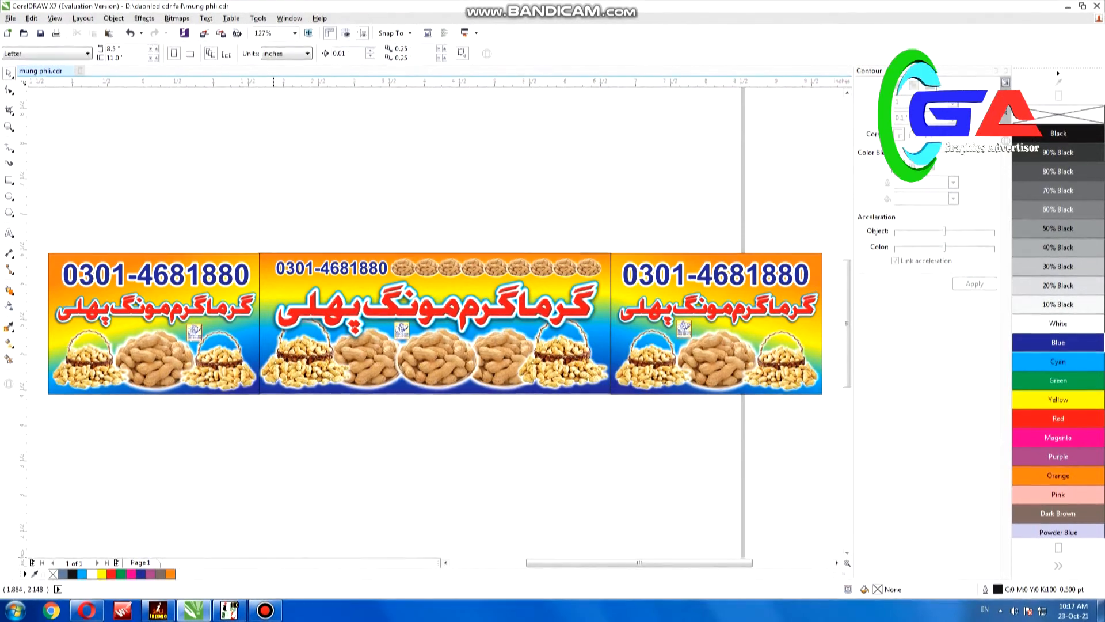